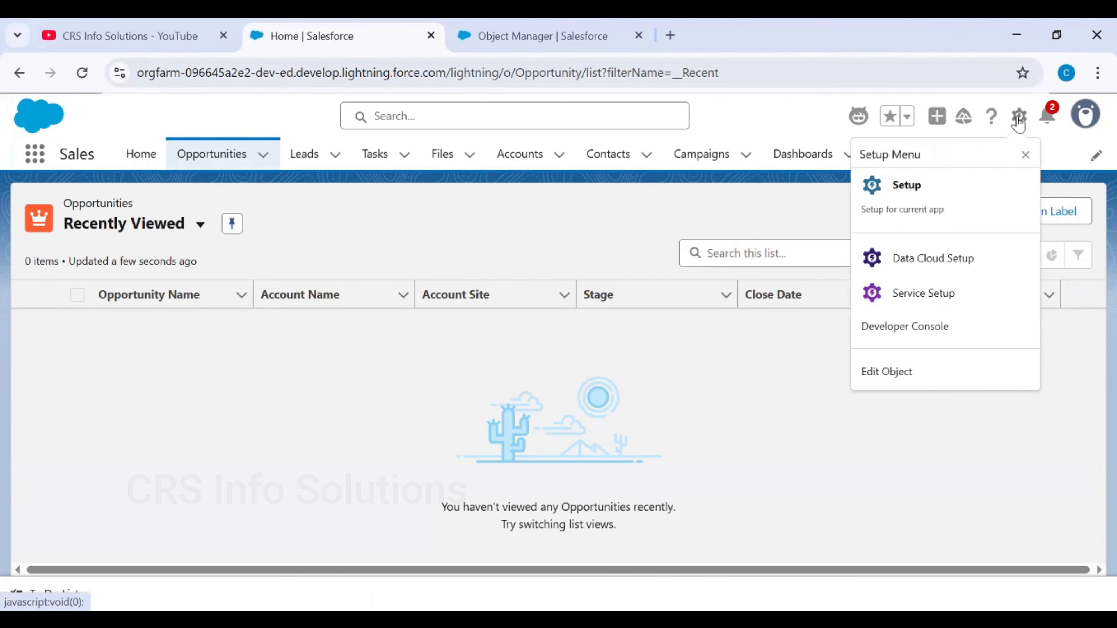
Step: Open Setup for the current app and go to the Object Manager
left_click(923, 192)
left_click(842, 35)
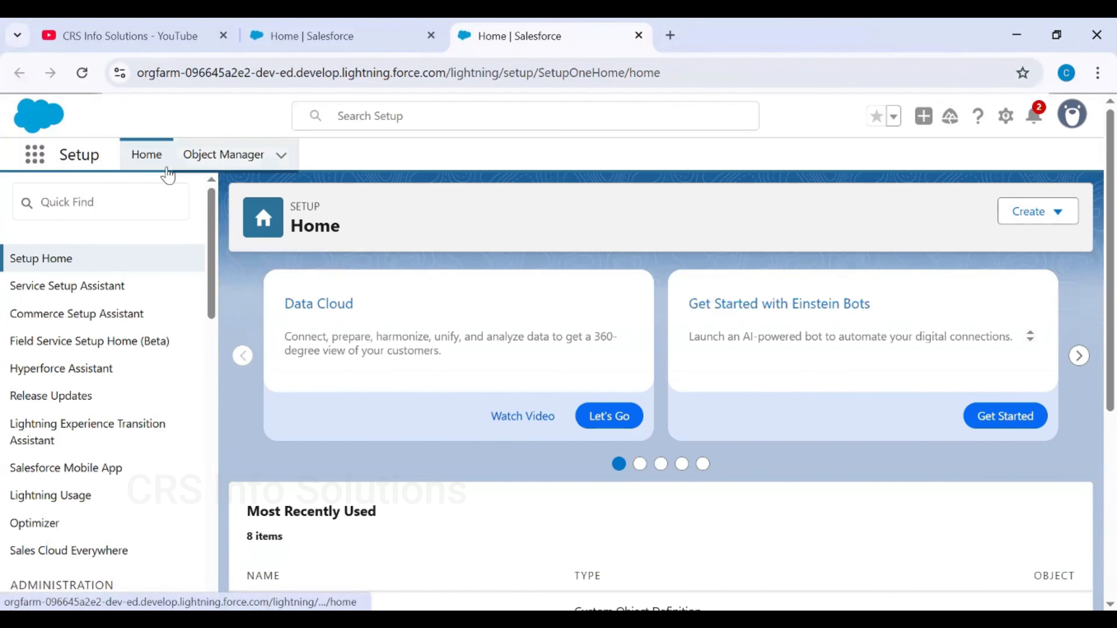
left_click(222, 157)
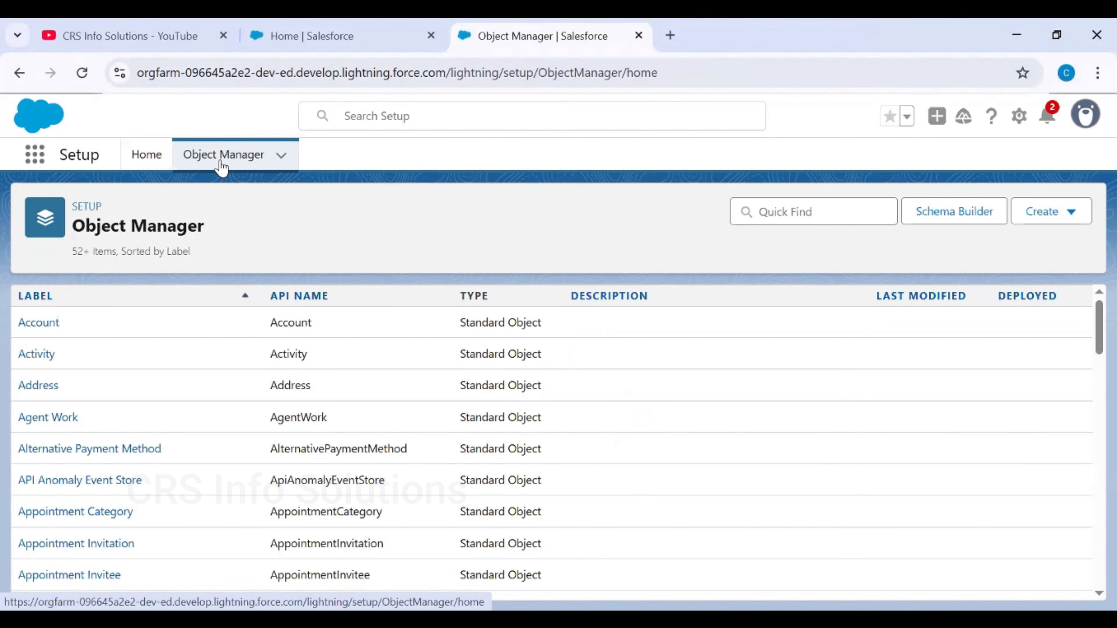
Step: Find the Student object in the Object Manager and open its Fields & Relationships
left_click(792, 211)
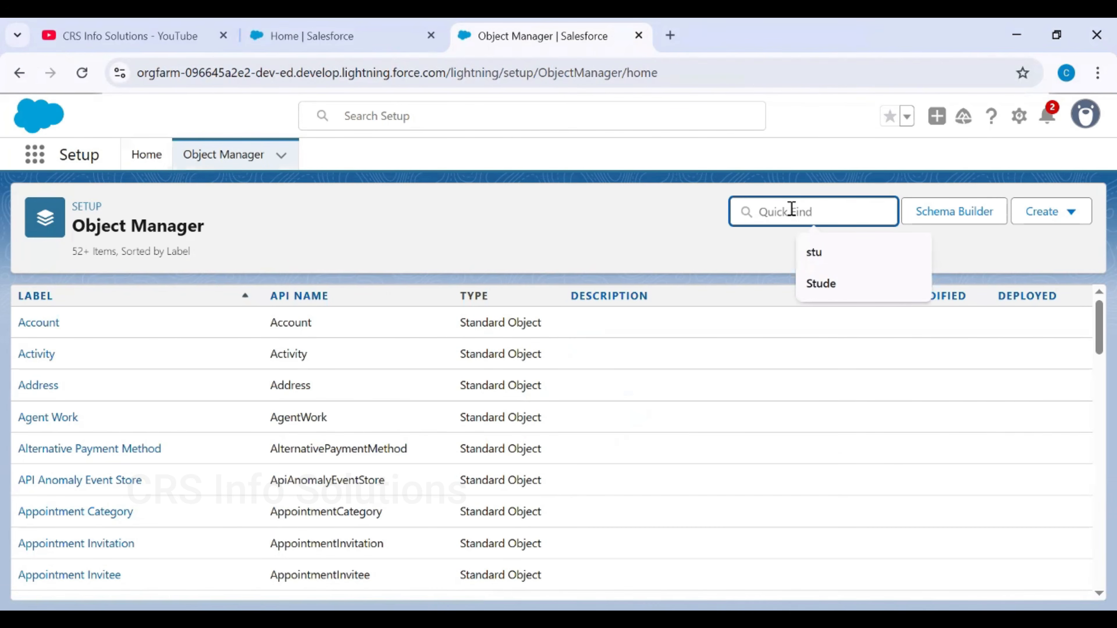
type("sel")
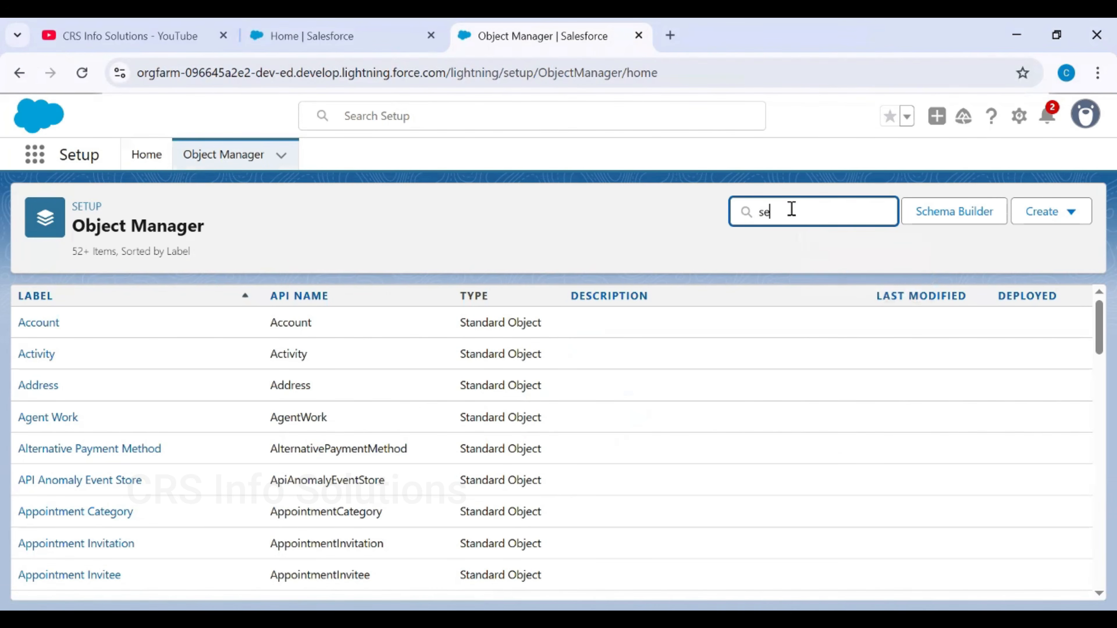
key("BackSpace")
key("BackSpace")
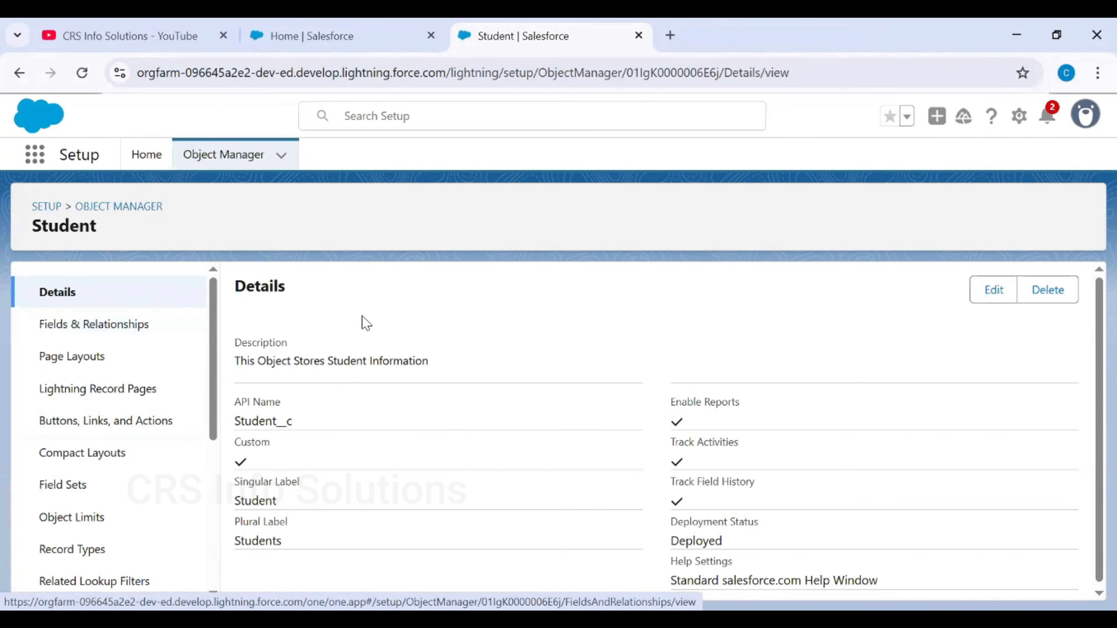
left_click(144, 326)
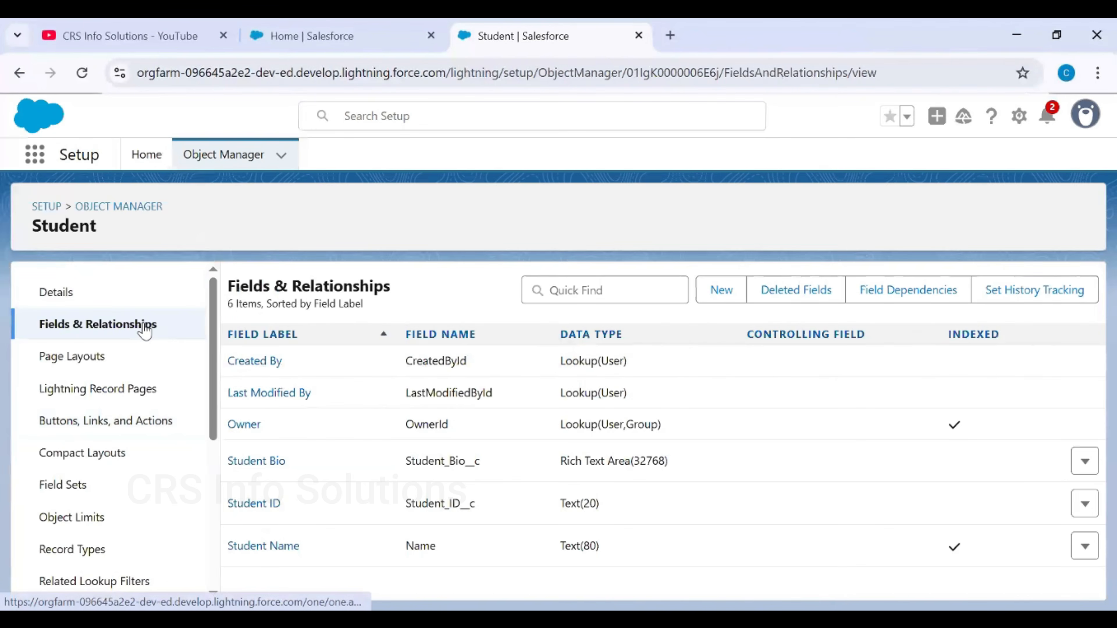
Step: Start a new custom field on the Student object with Picklist as the data type and continue to its details
left_click(727, 301)
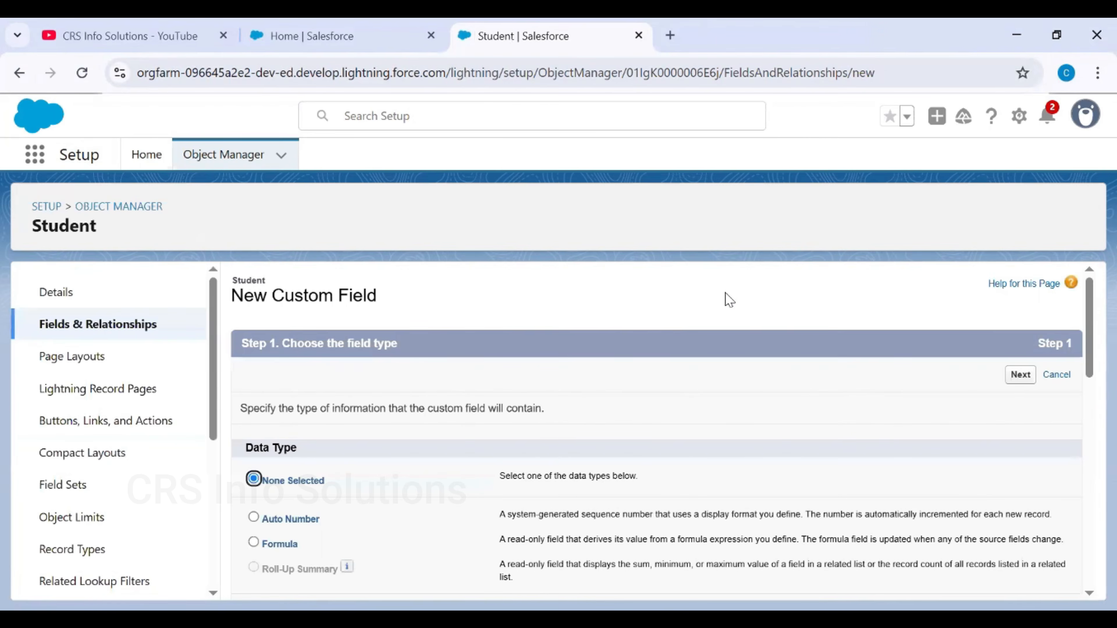
scroll(486, 506, "down", 2)
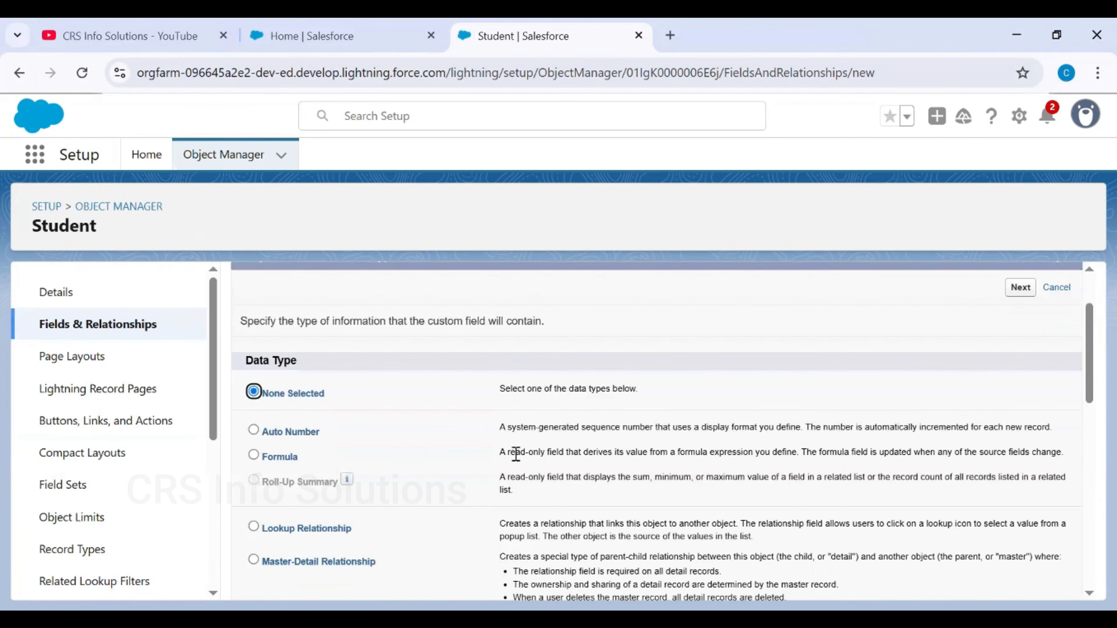
scroll(515, 455, "down", 10)
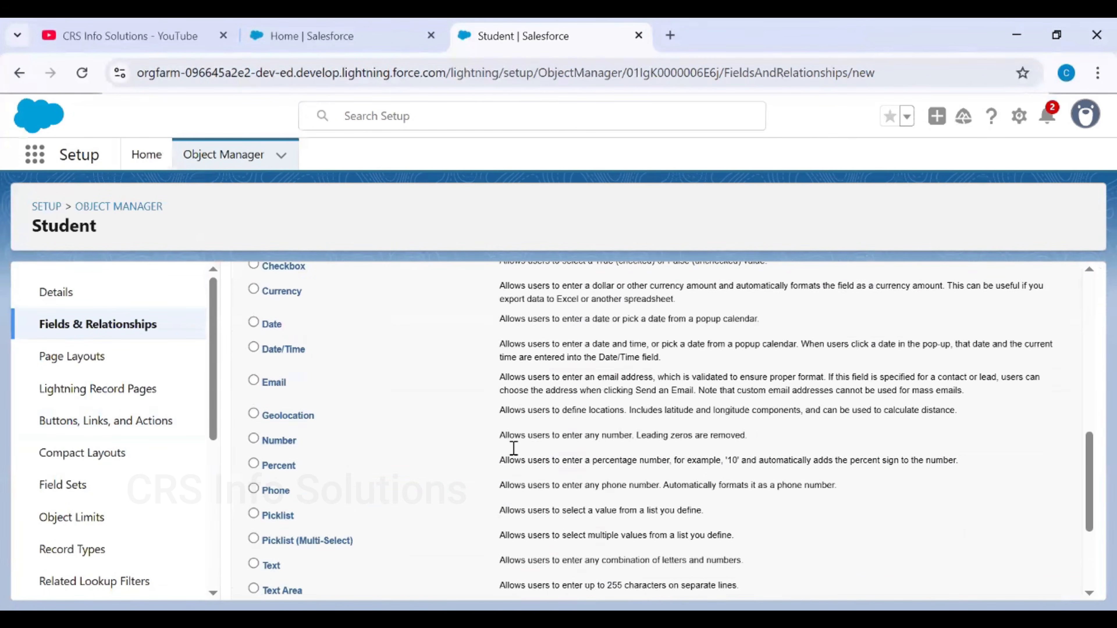
scroll(513, 448, "down", 2)
scroll(513, 448, "down", 2)
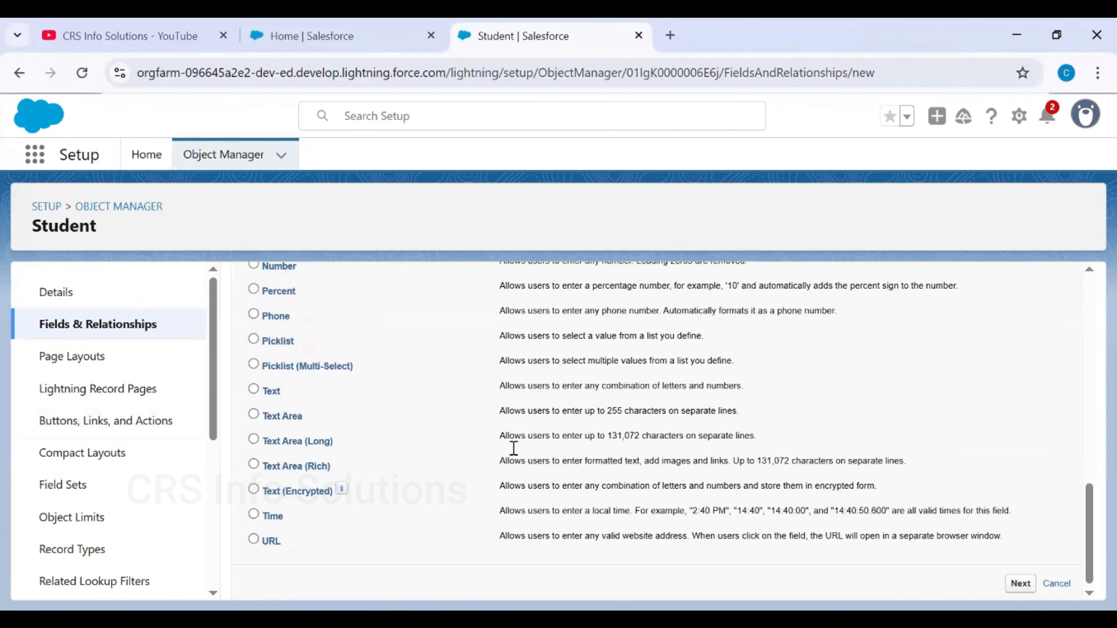
scroll(505, 460, "up", 2)
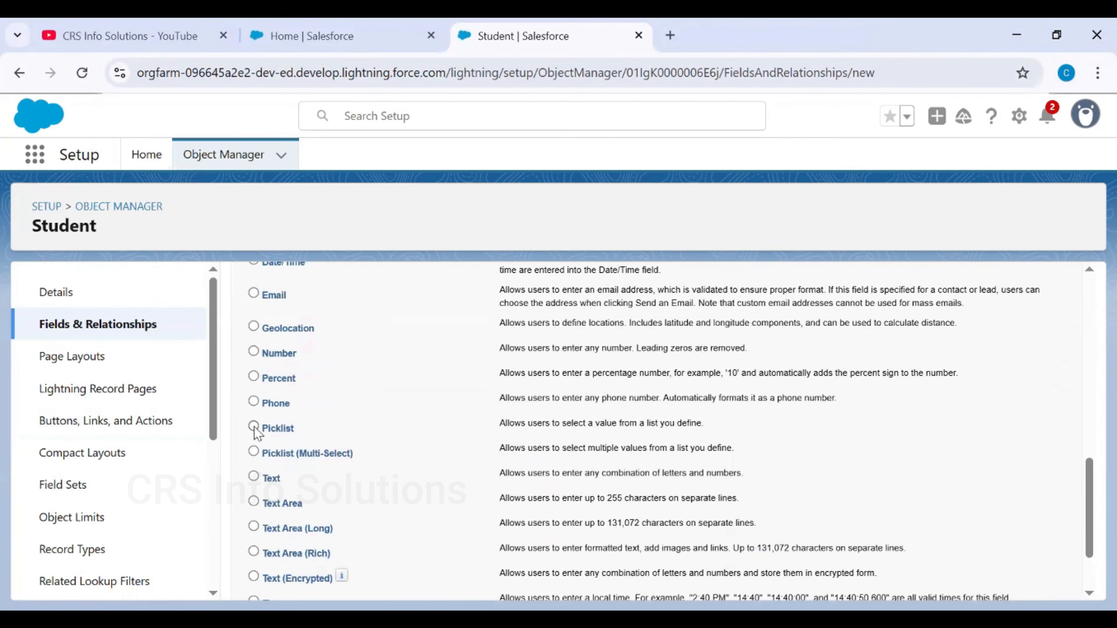
triple_click(285, 455)
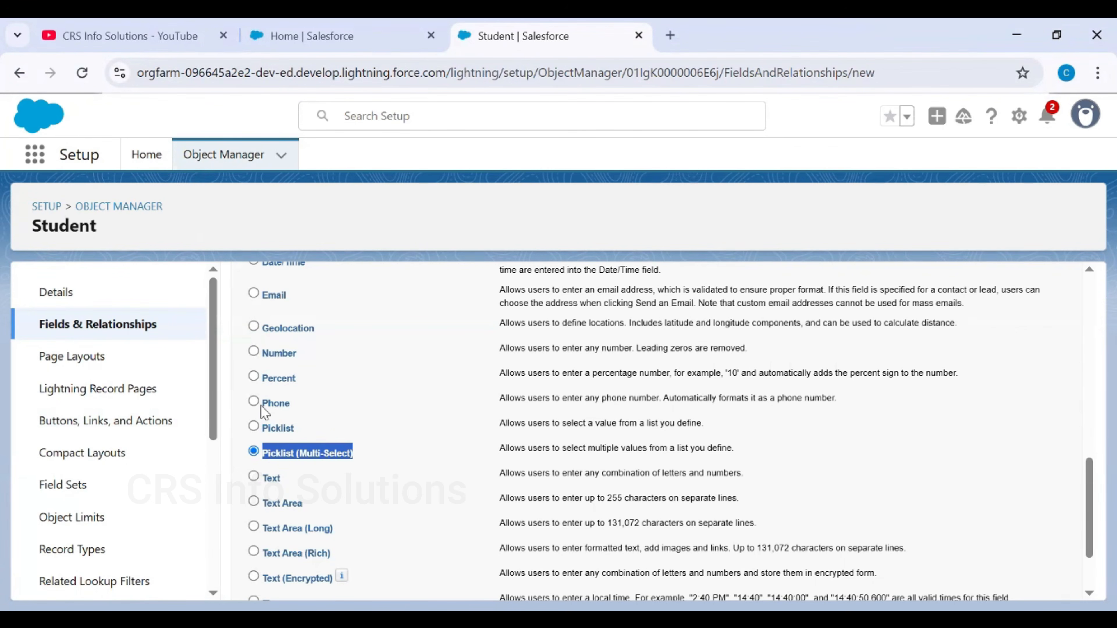
left_click_drag(263, 424, 260, 440)
left_click(254, 425)
scroll(831, 449, "down", 2)
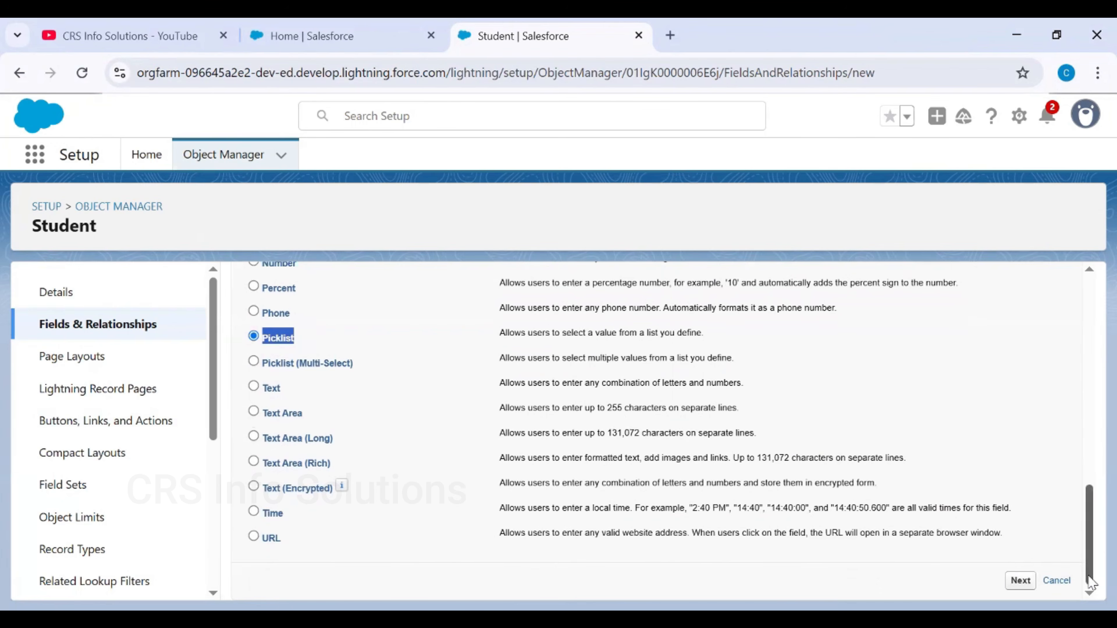
left_click(1019, 581)
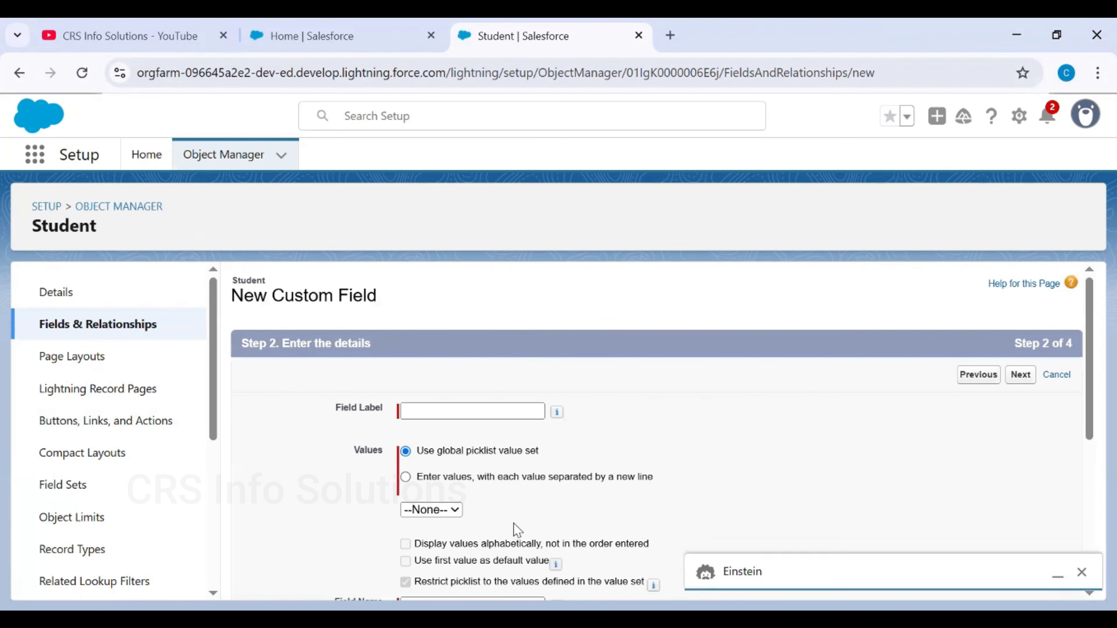
Step: Label the picklist field Staus and choose to enter its values separated by new lines
left_click(451, 416)
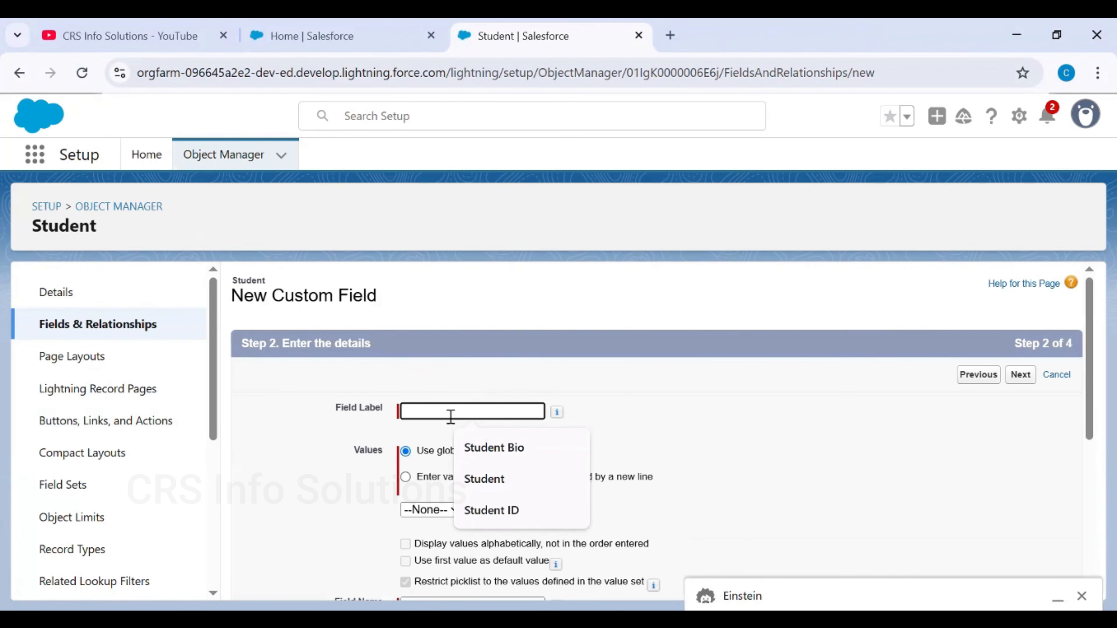
type("Staus")
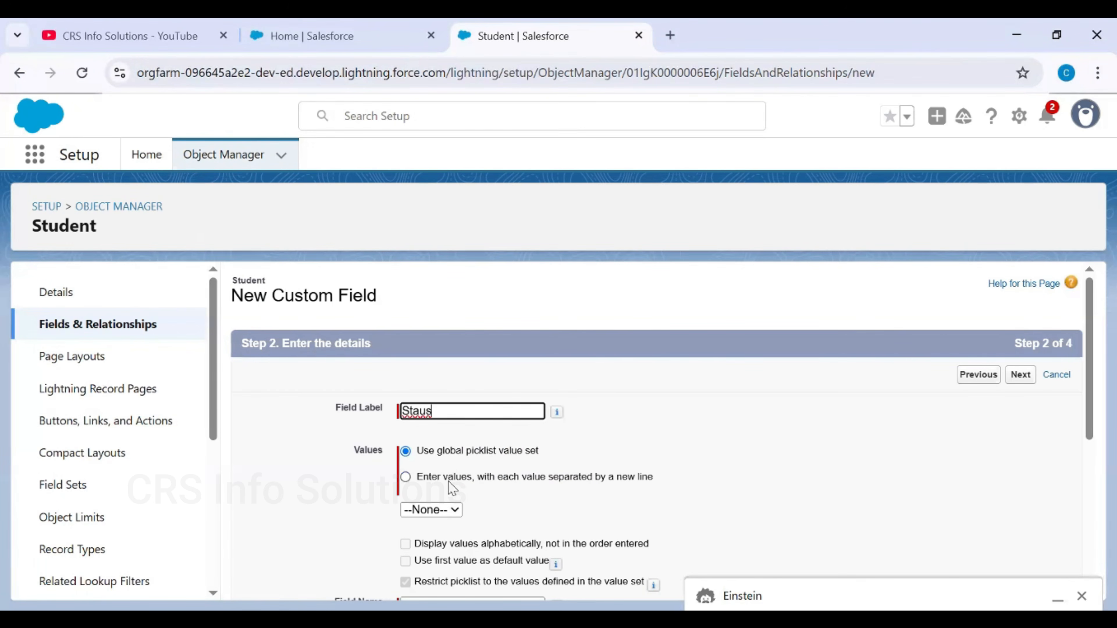
left_click(528, 483)
Step: Enter Open, Closed and Pending as the picklist values, each on its own line
scroll(530, 471, "down", 3)
left_click(553, 388)
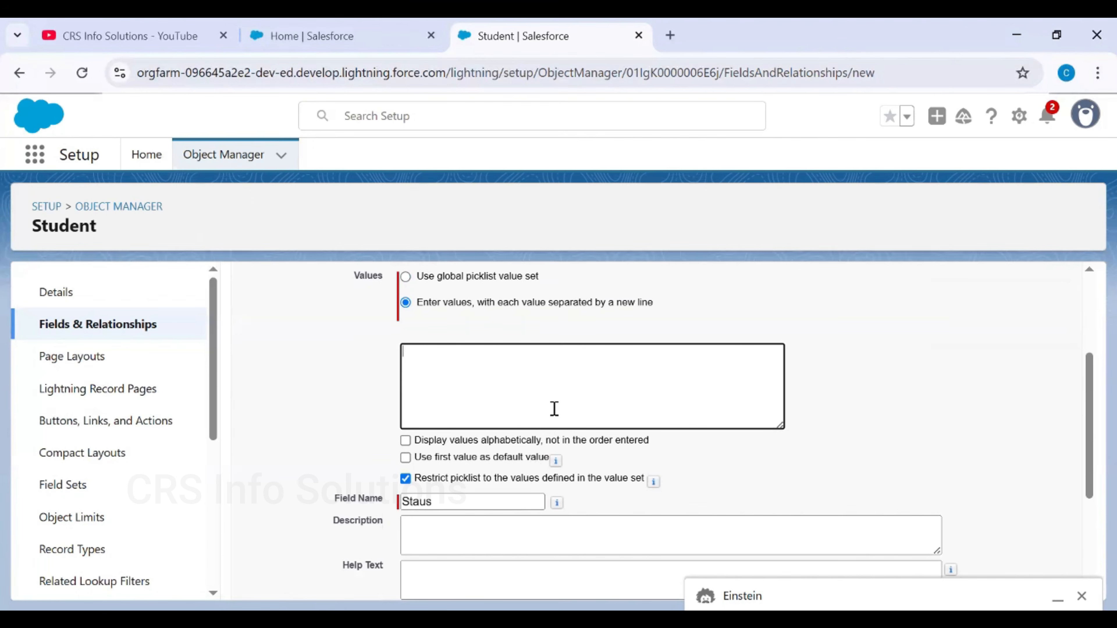
type("Open")
key("Return")
type("Closed")
key("Return")
type("O")
key("BackSpace")
type("Pending")
Step: Leave the description and help text blank, dismiss the Einstein window and continue to field-level security
scroll(554, 409, "down", 4)
left_click(569, 367)
left_click(547, 405)
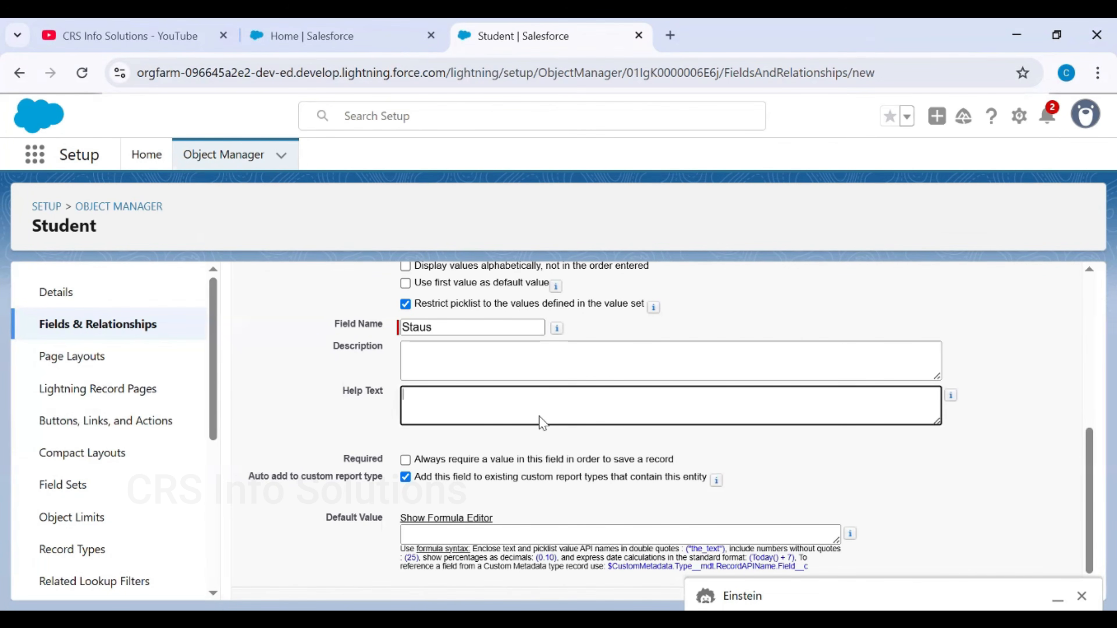
scroll(613, 427, "down", 1)
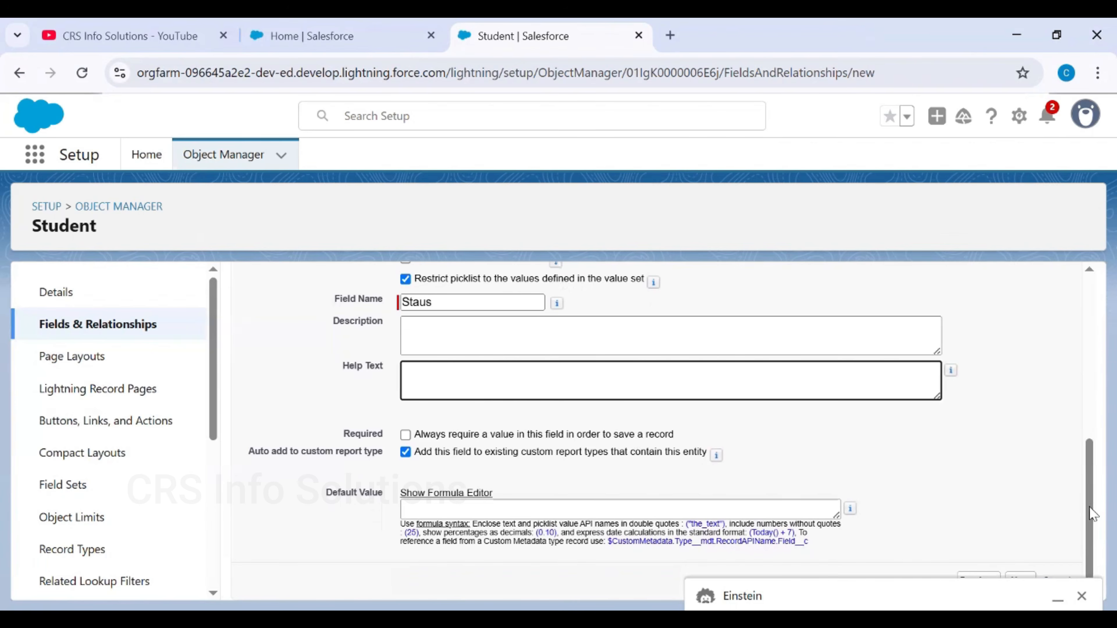
left_click(1081, 596)
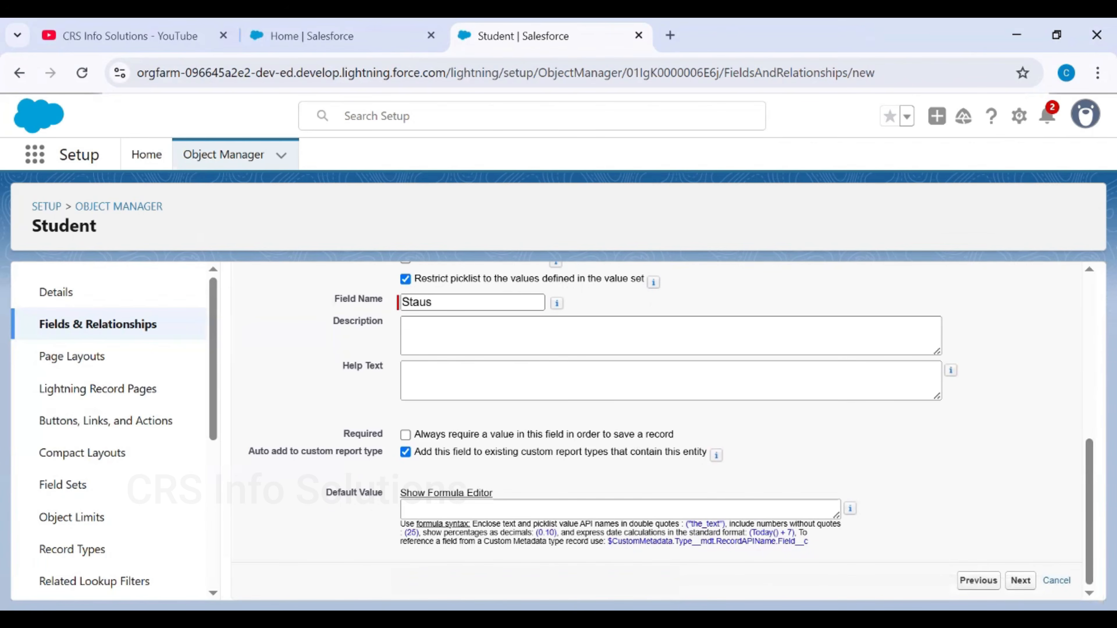
left_click(1020, 580)
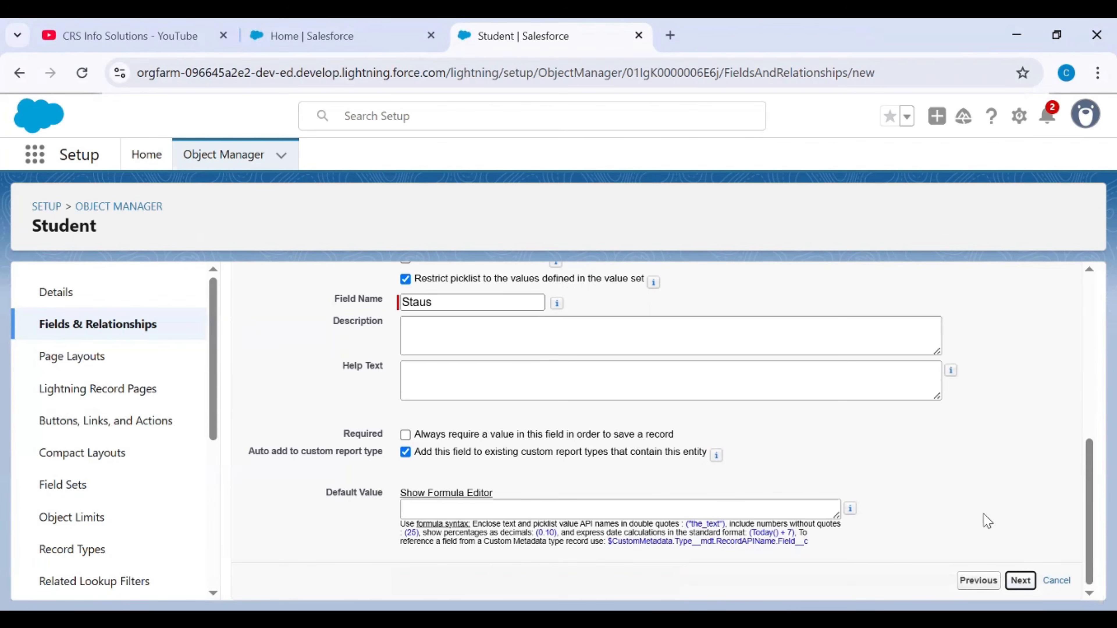
Step: Review the field's profile visibility, keep the default access settings and continue to the page layouts
scroll(768, 486, "down", 2)
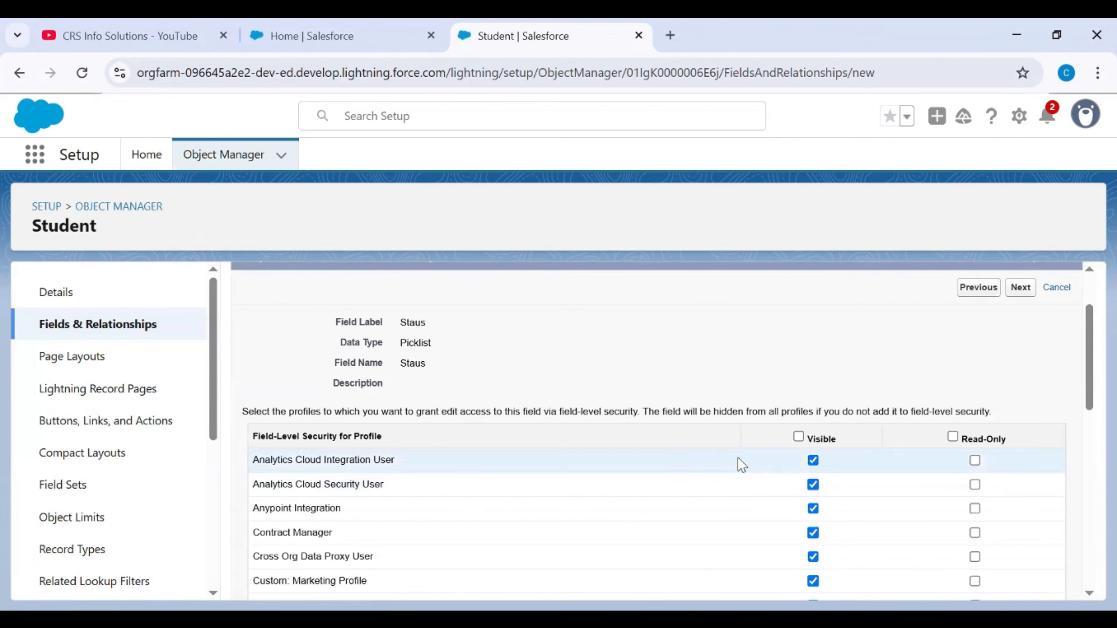
scroll(585, 399, "up", 2)
scroll(738, 431, "down", 6)
scroll(741, 433, "down", 4)
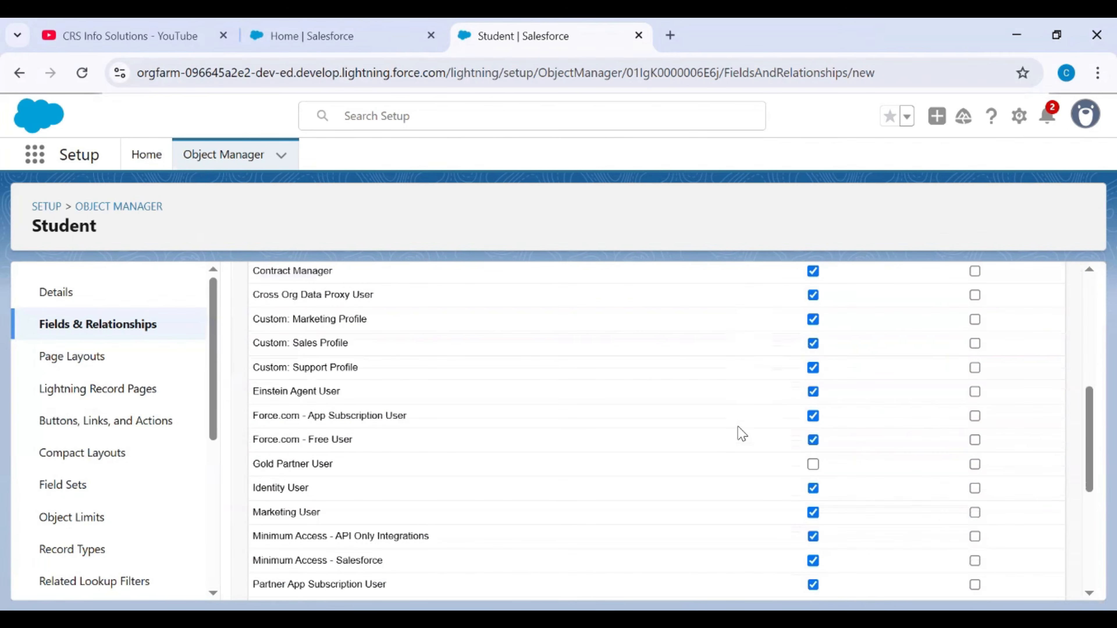
scroll(741, 433, "down", 2)
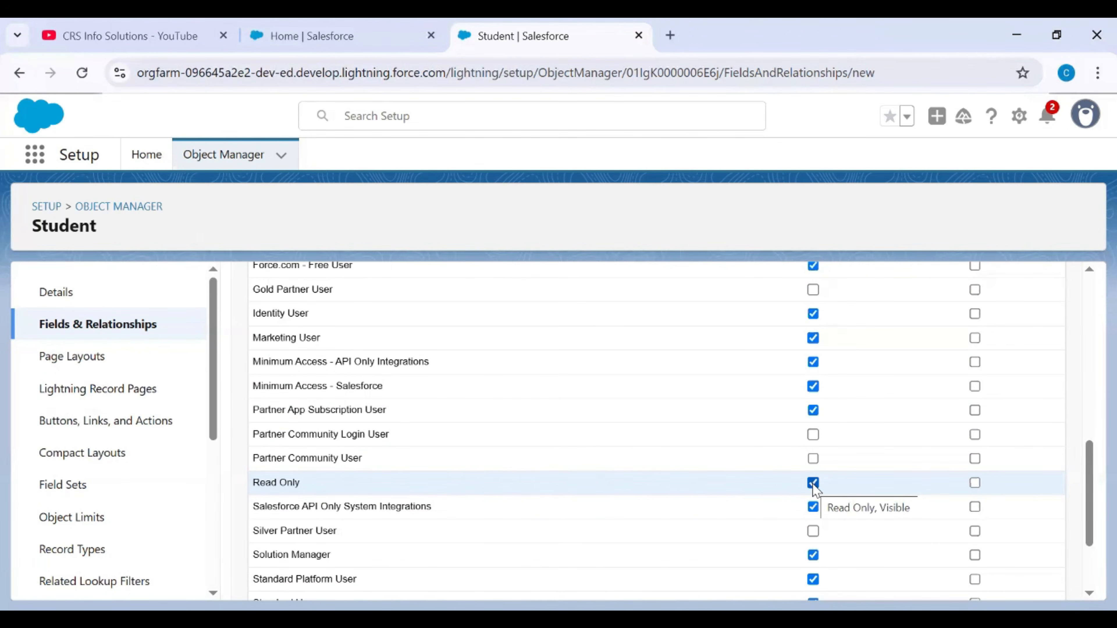
scroll(945, 529, "down", 3)
left_click(1020, 580)
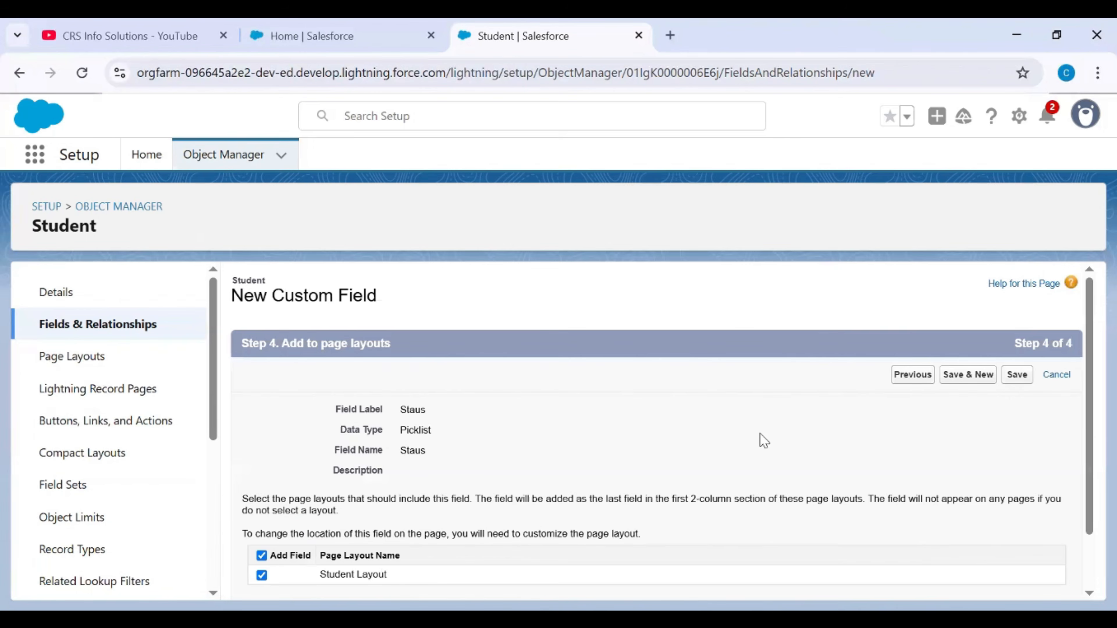
Step: Keep the Staus field added to the Student Layout and save the new field
scroll(933, 546, "down", 2)
left_click(261, 509)
left_click(262, 509)
left_click(261, 509)
left_click(262, 509)
left_click(262, 508)
left_click(261, 508)
left_click(261, 509)
left_click(261, 509)
left_click(262, 508)
left_click(261, 509)
left_click(262, 509)
left_click(262, 509)
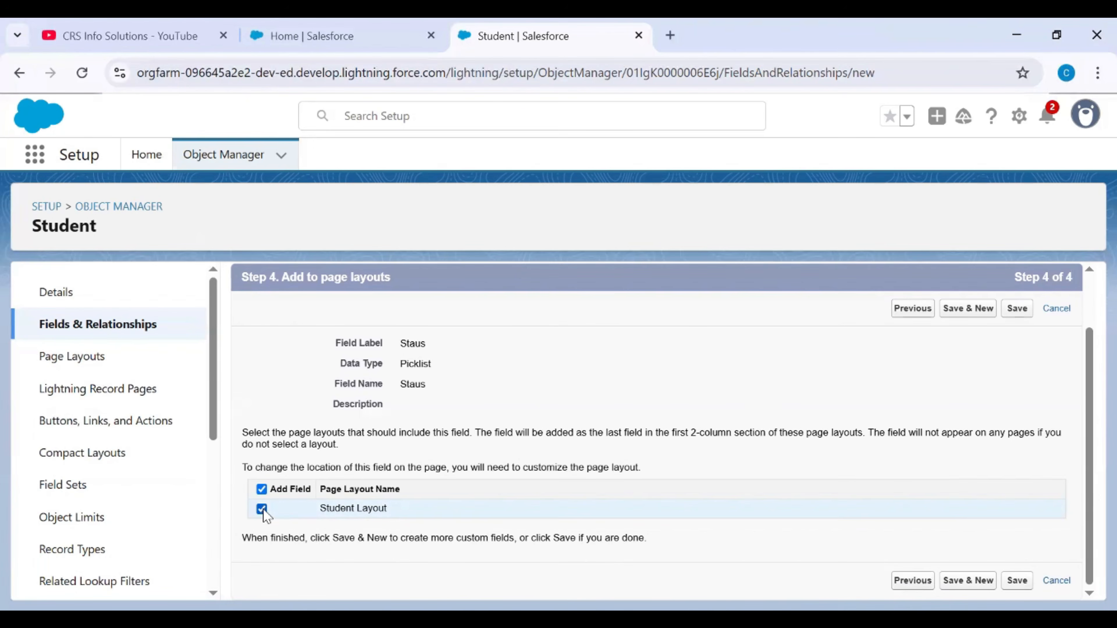
left_click(983, 581)
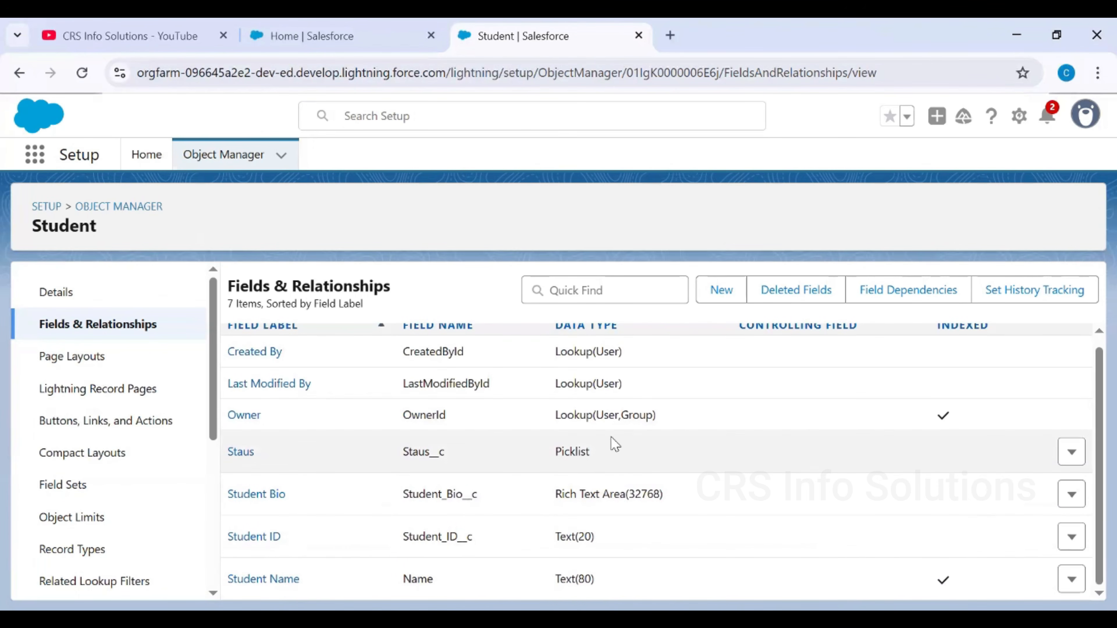
Step: Switch to the Sales app and open the first Crs Info Solution record in the Students list
left_click(304, 31)
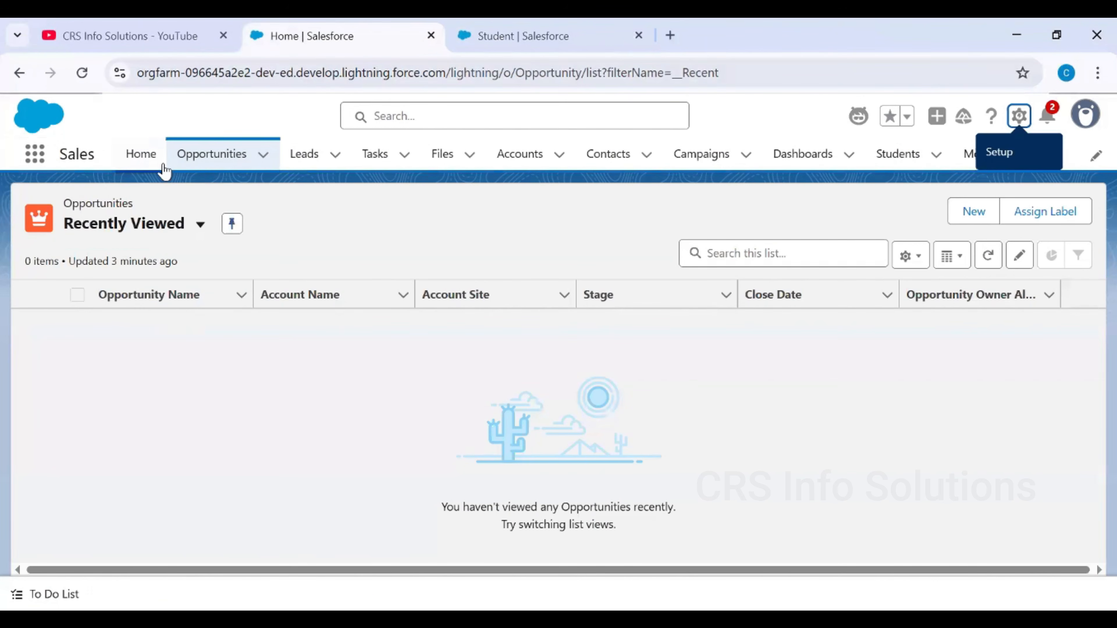
left_click(149, 158)
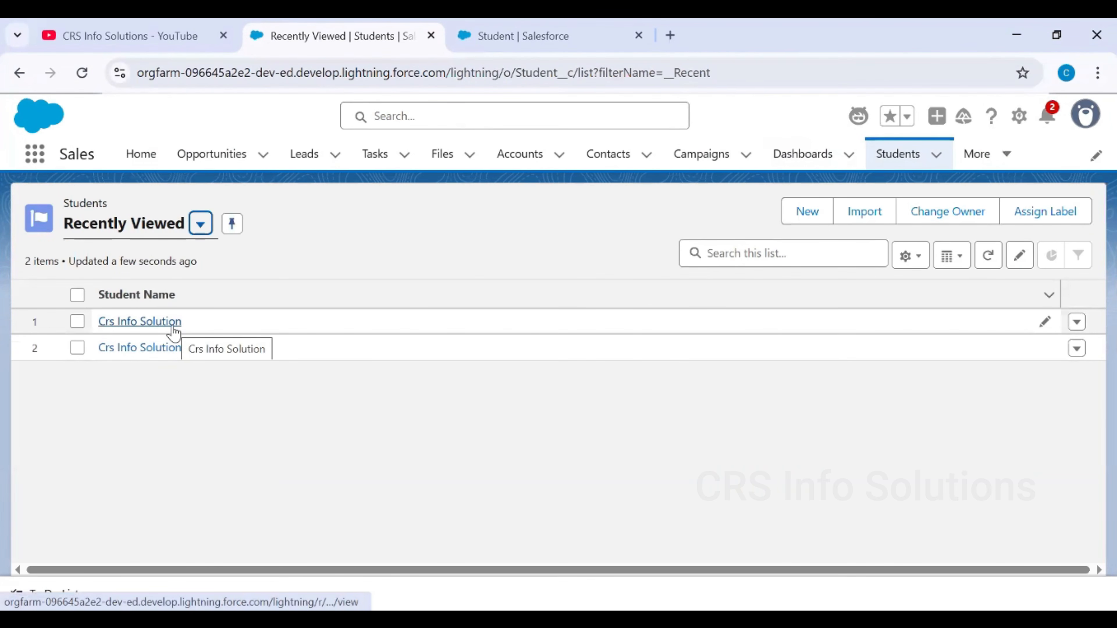
left_click(174, 325)
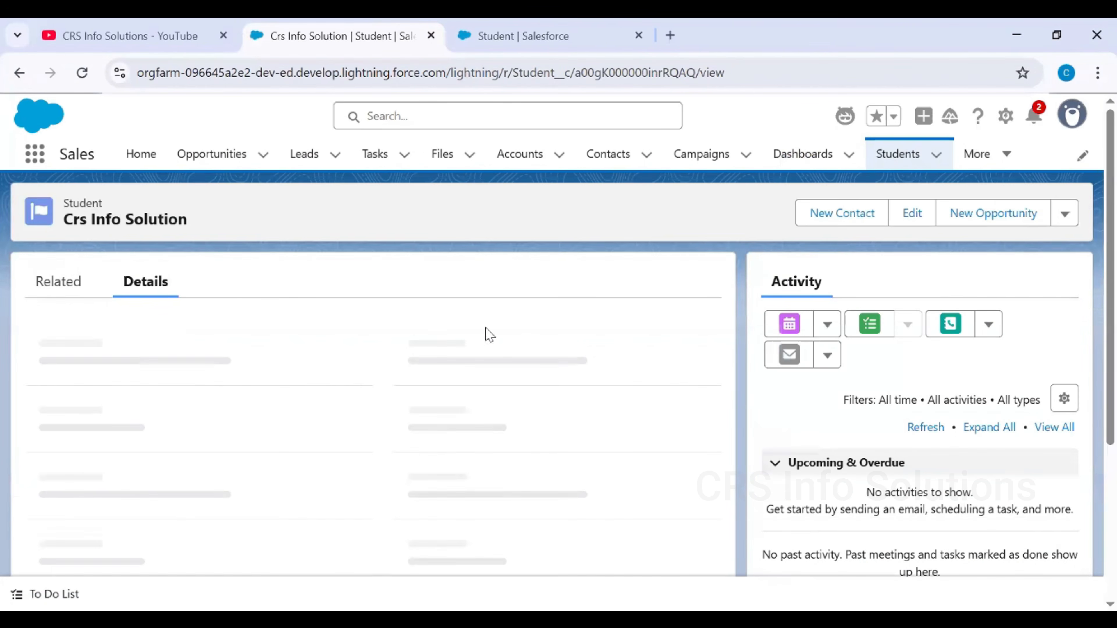
scroll(561, 330, "down", 2)
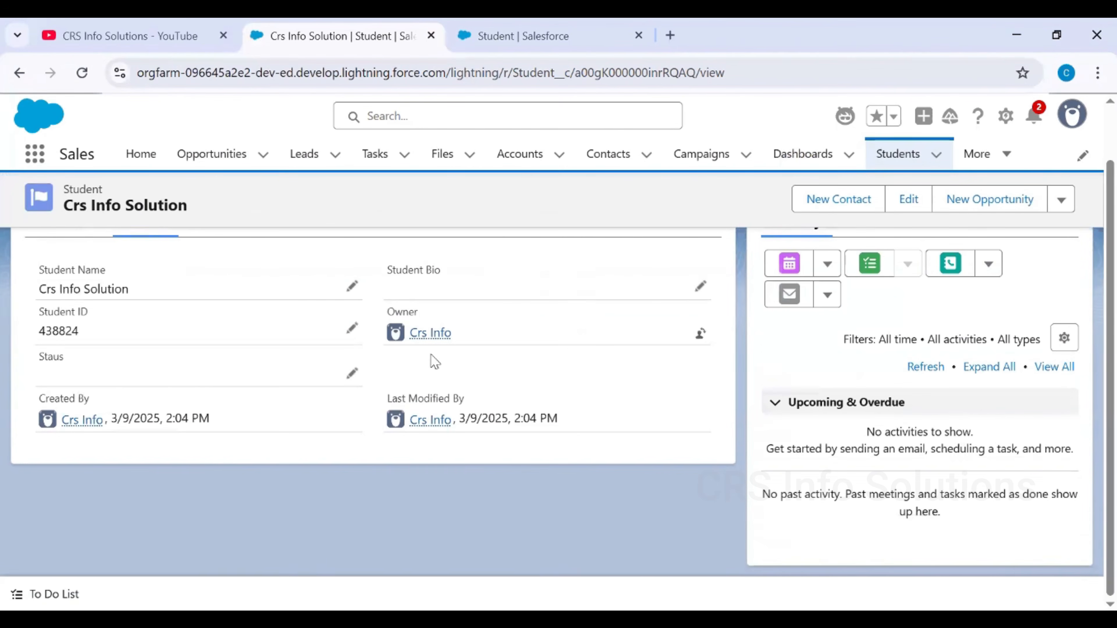
scroll(155, 365, "up", 2)
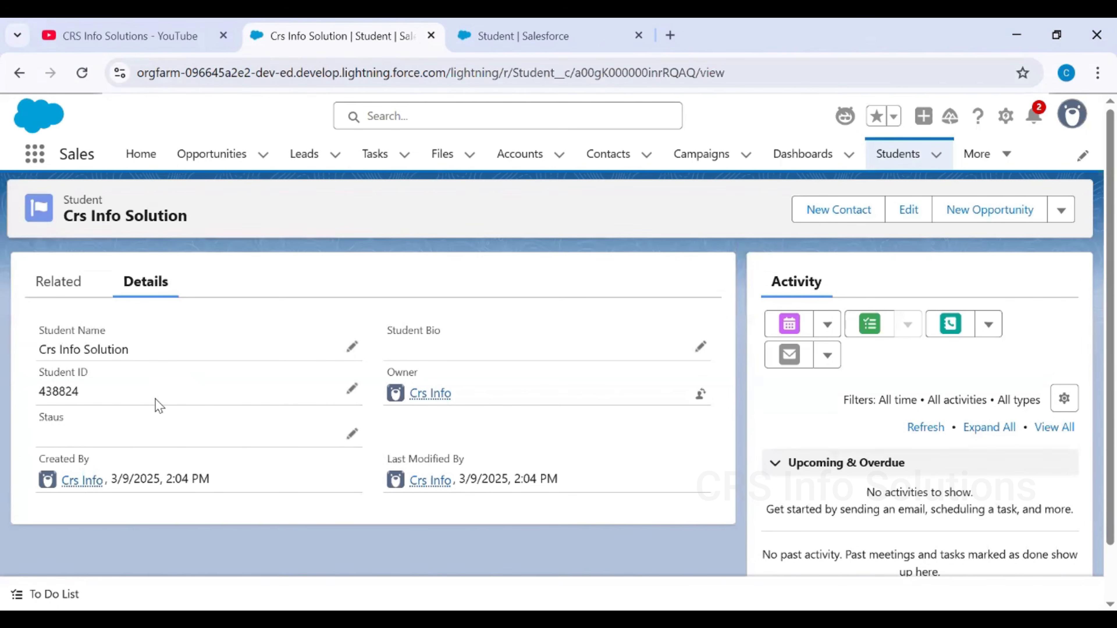
Step: Set the Staus field of the Crs Info Solution student record to Closed and save the record
left_click(350, 434)
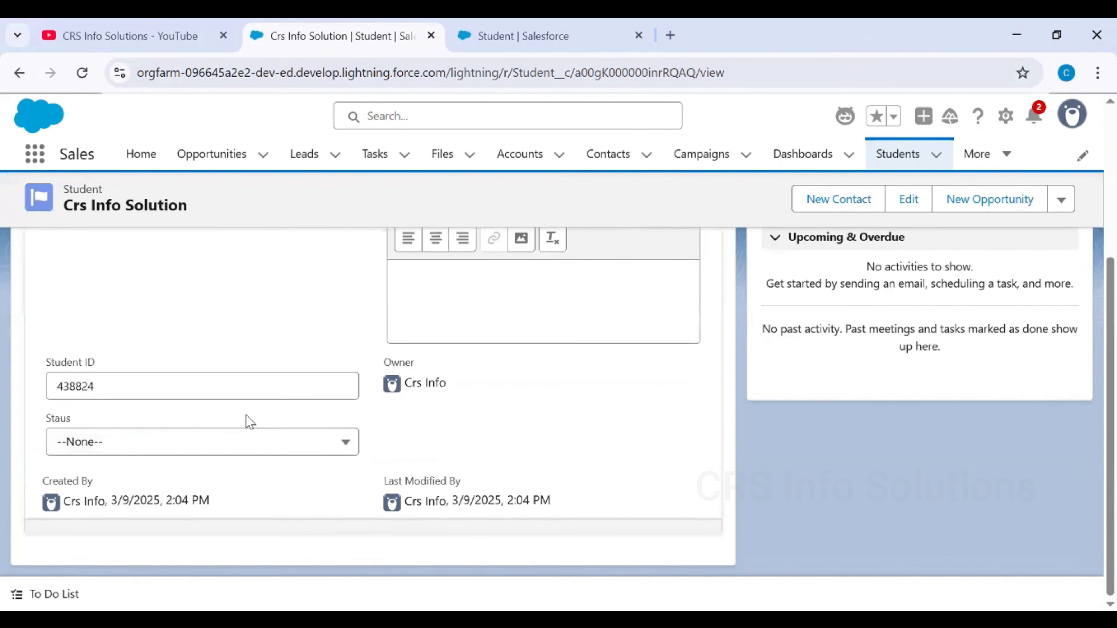
left_click(242, 442)
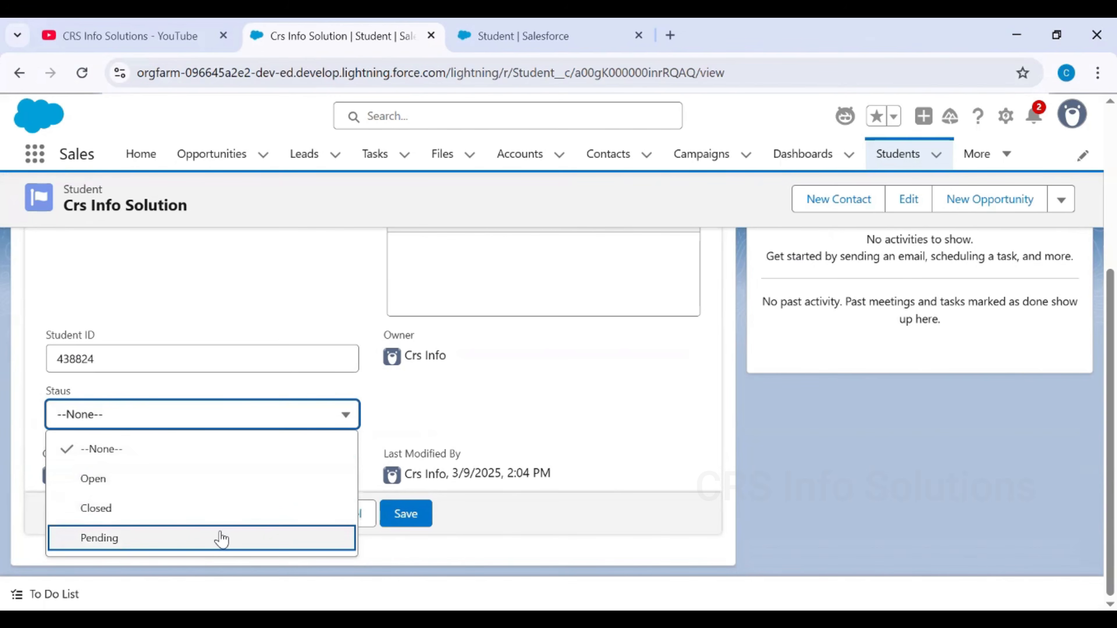
left_click(225, 508)
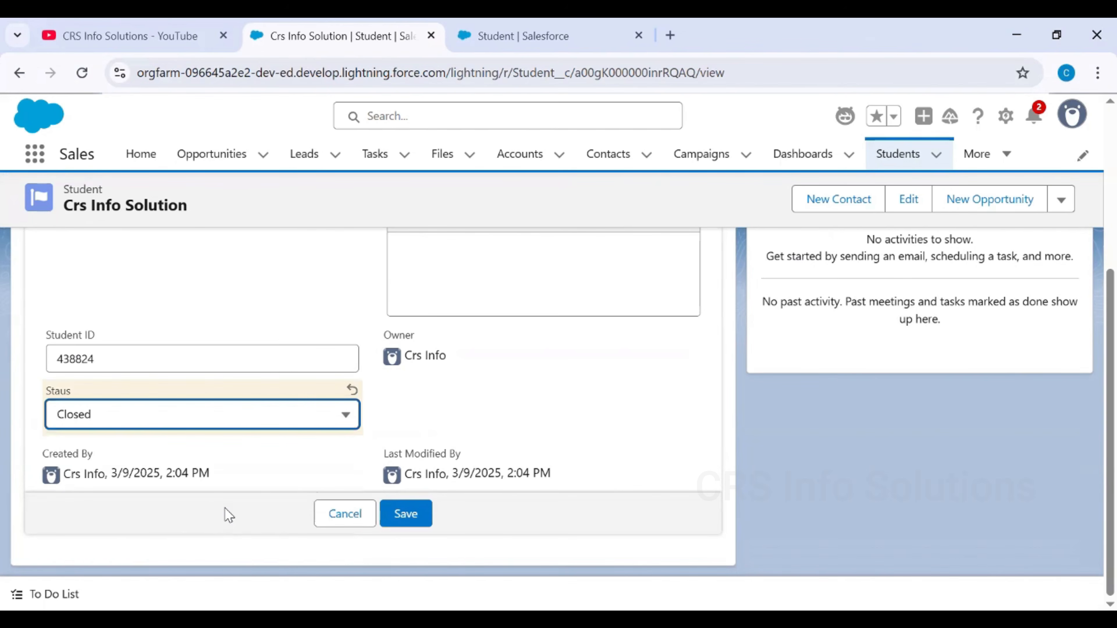
left_click(400, 521)
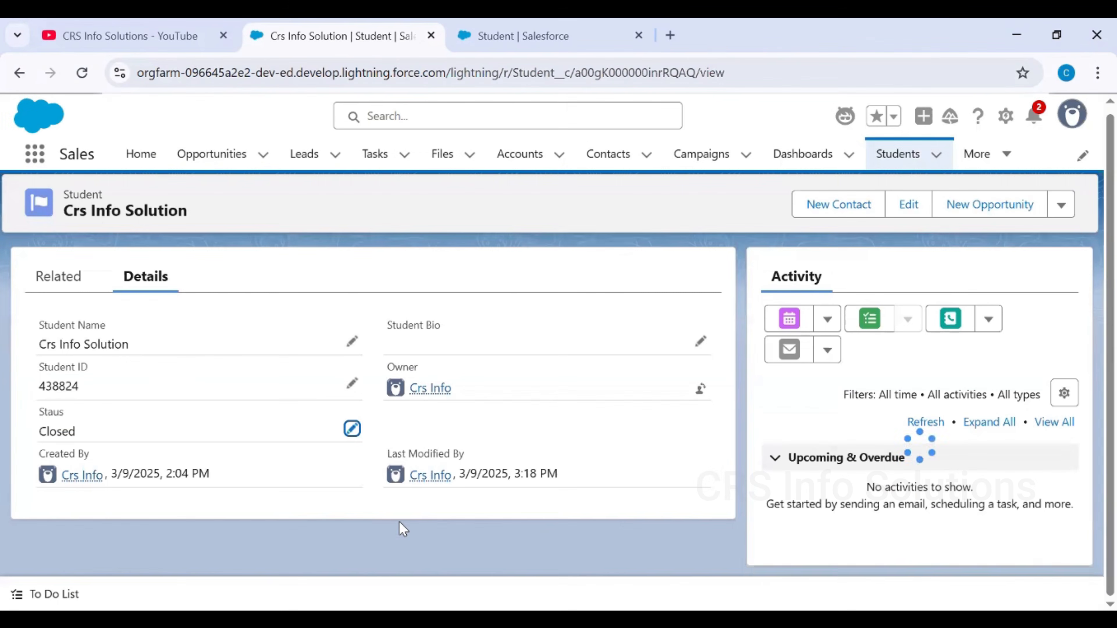
left_click_drag(25, 417, 202, 443)
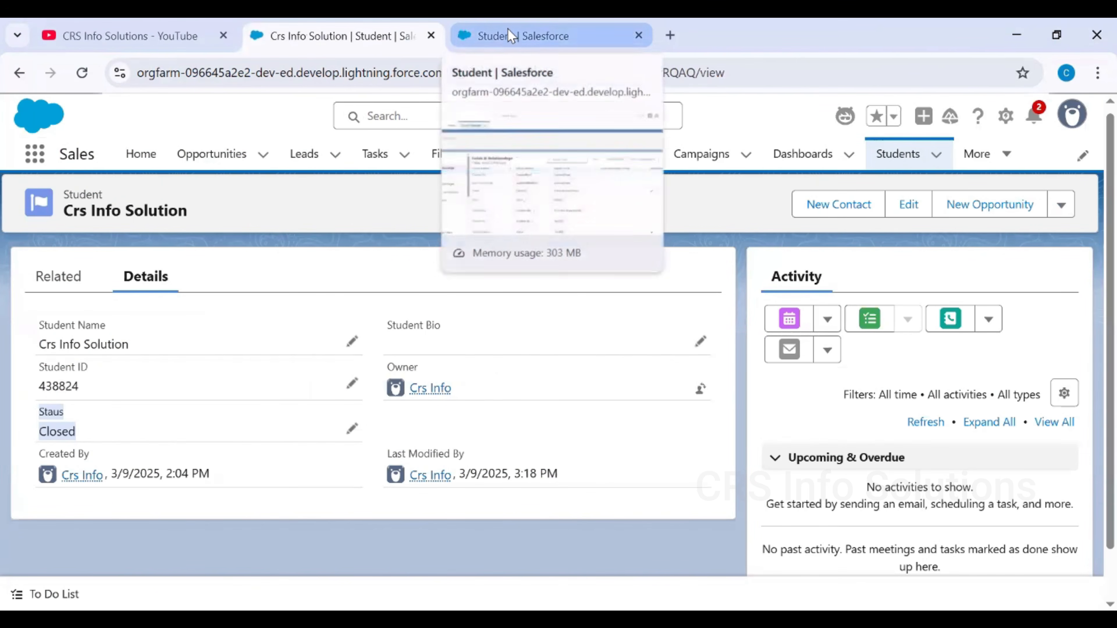
Step: Return to the Student object's setup and start a new custom field of type Picklist (Multi-Select)
left_click(508, 31)
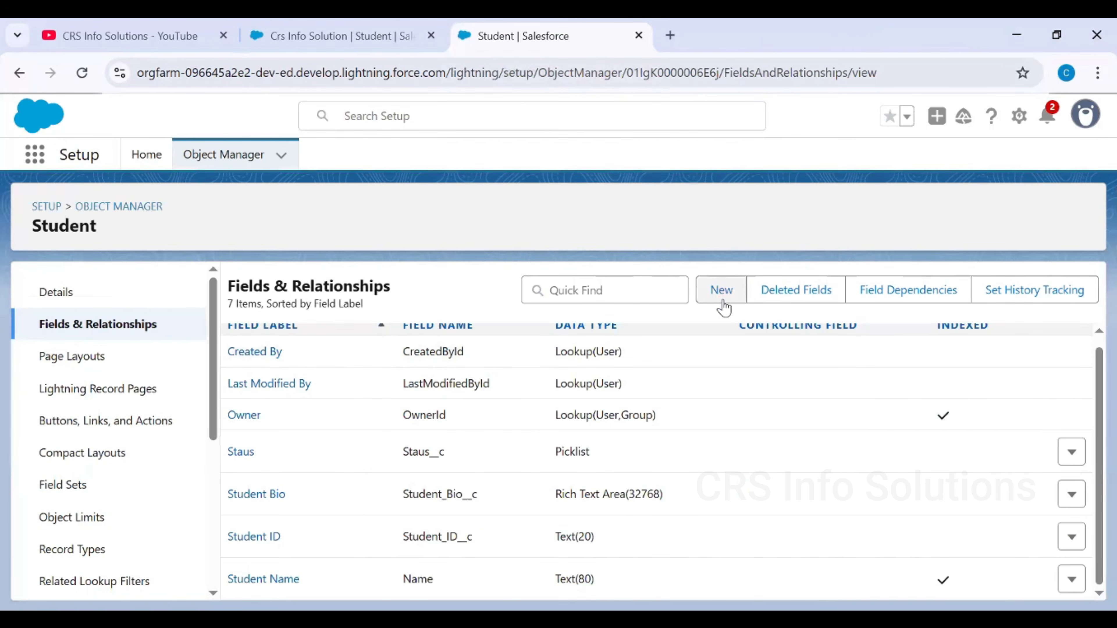
left_click(721, 289)
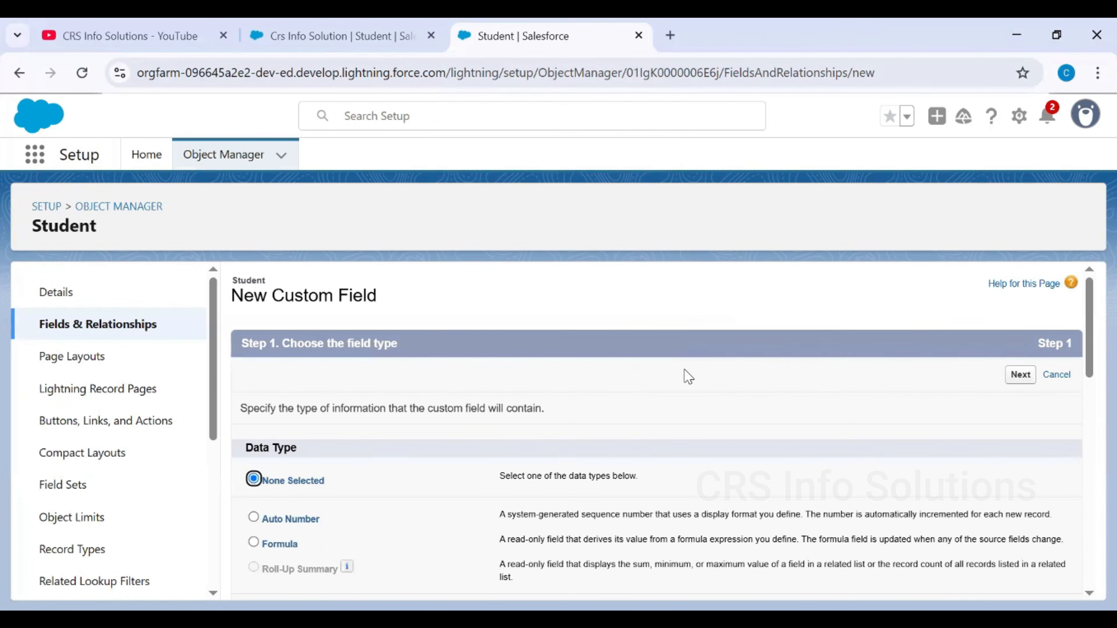
scroll(684, 370, "down", 15)
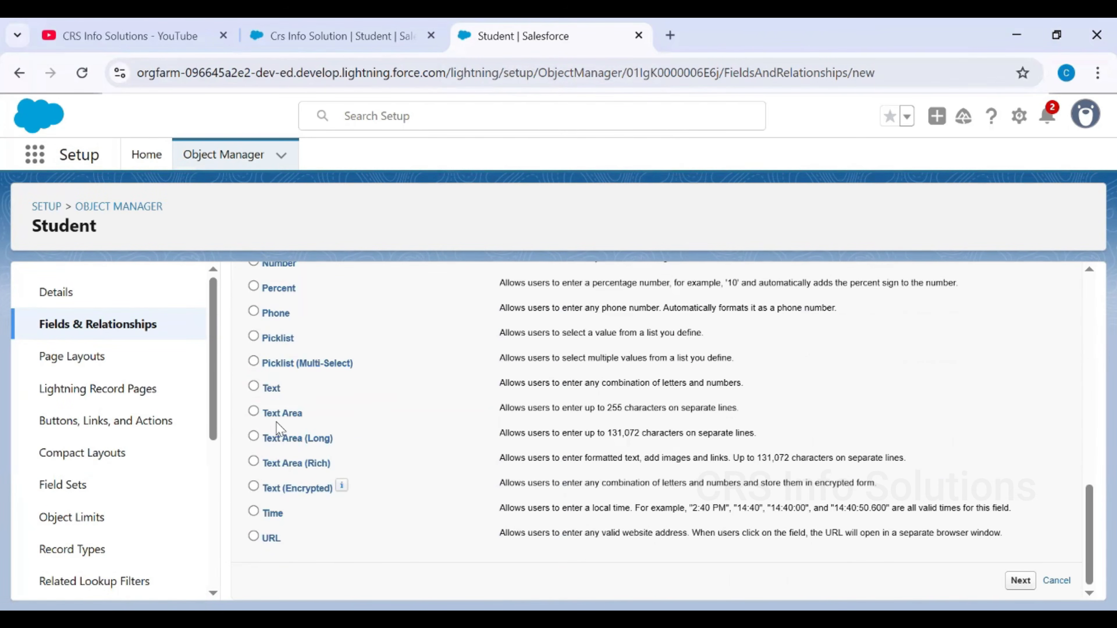
left_click(253, 361)
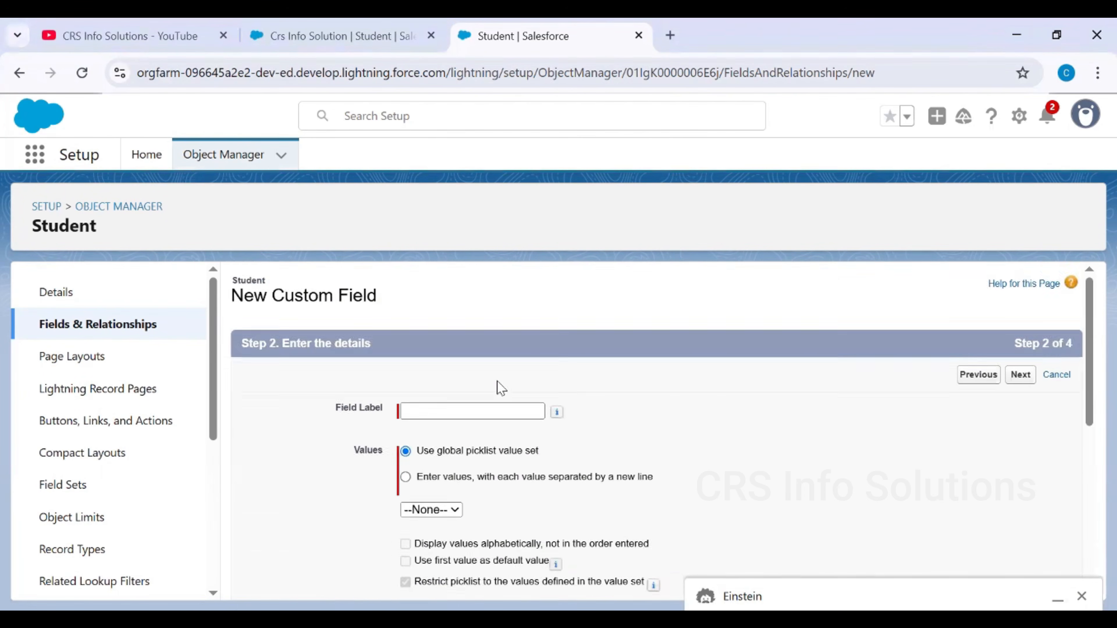
Step: Label the new multi-select picklist field Hobbies
left_click(475, 323)
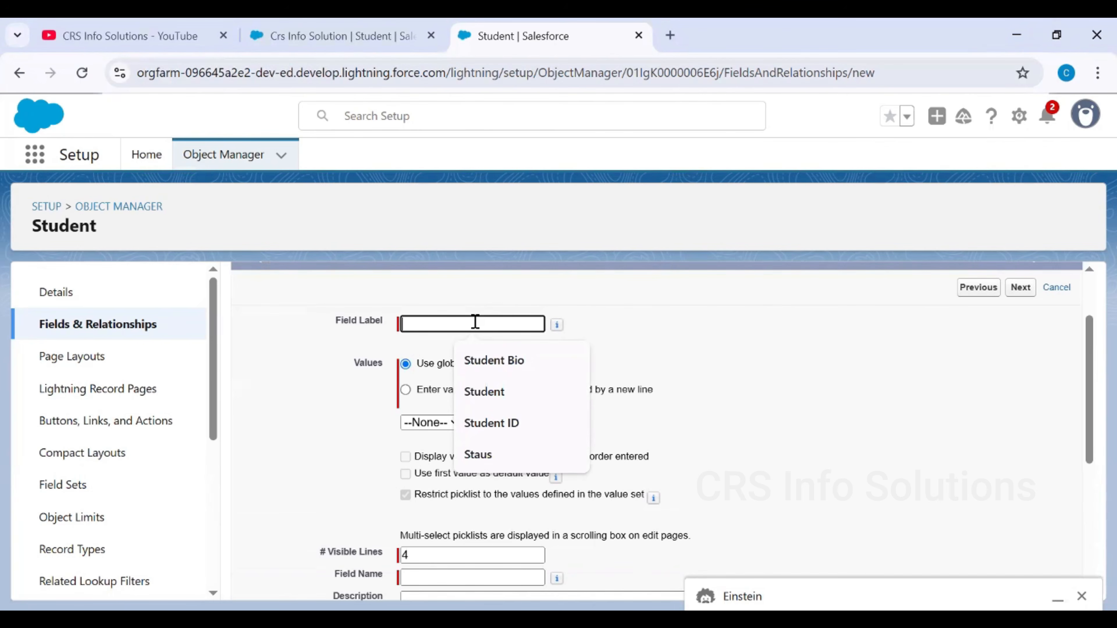
type("Pri")
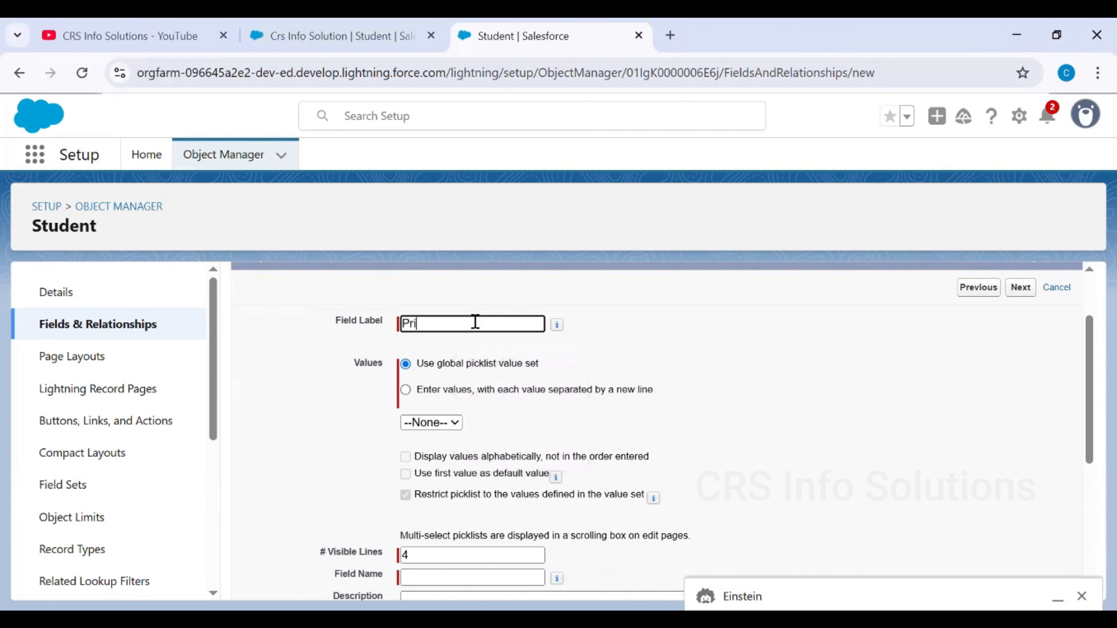
key("BackSpace")
key("BackSpace")
type("Hobbies")
Step: Define the picklist's own values, one per line, as Sports, Traveling and Gym
left_click(488, 390)
scroll(578, 420, "down", 2)
left_click(593, 399)
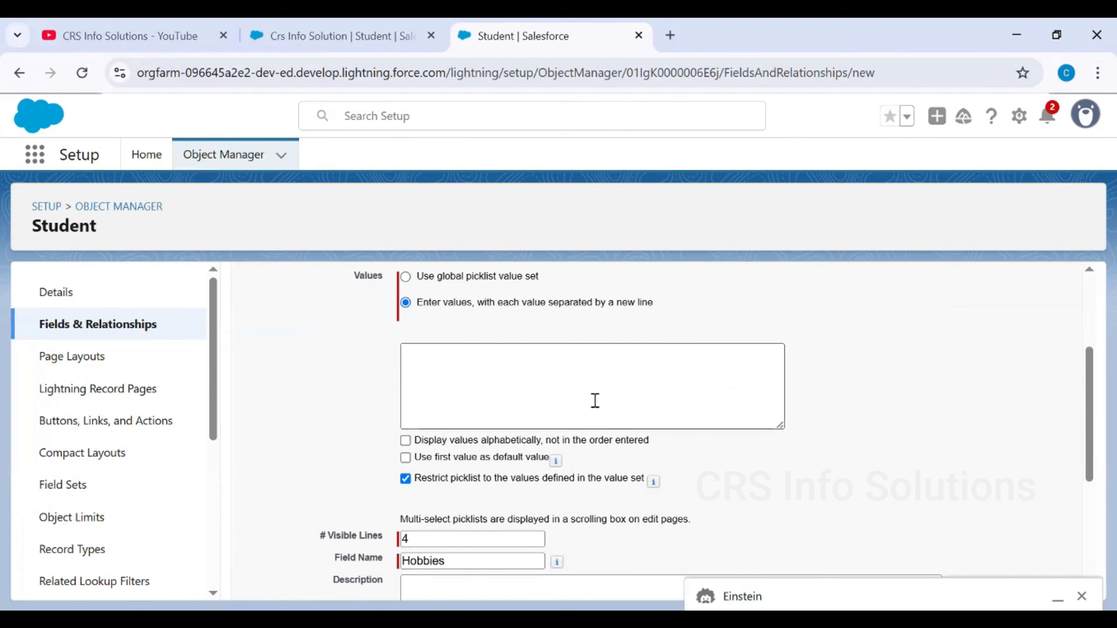
type("S")
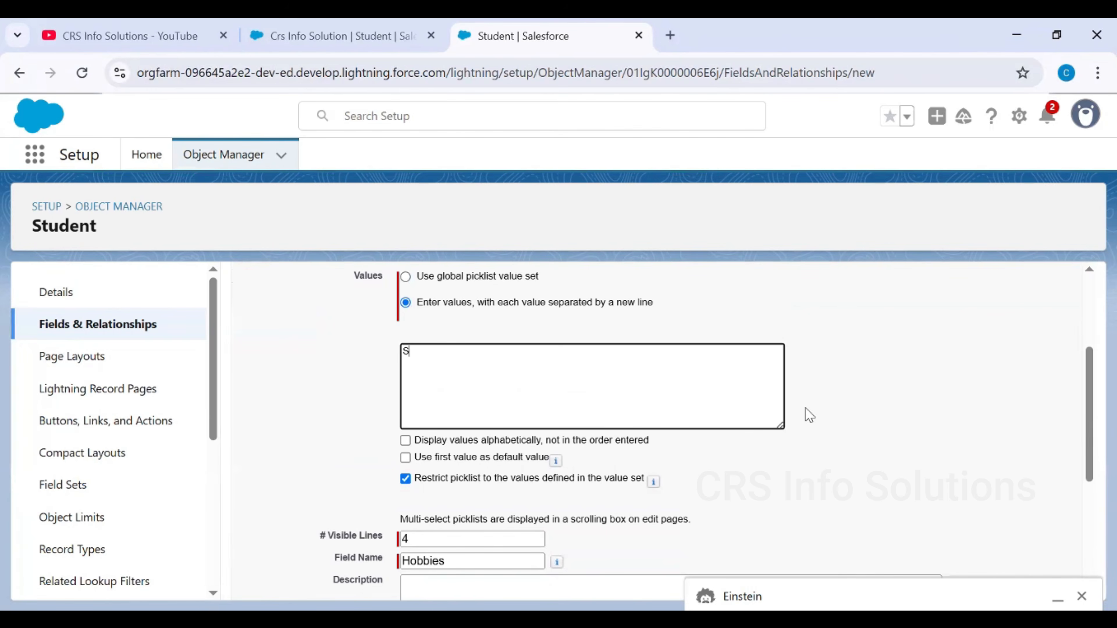
type("ports")
key("Return")
type("Traveling")
key("Return")
type("Gym")
Step: Leave the remaining field options at their defaults, dismiss the Einstein window and continue to field-level security
scroll(806, 408, "down", 4)
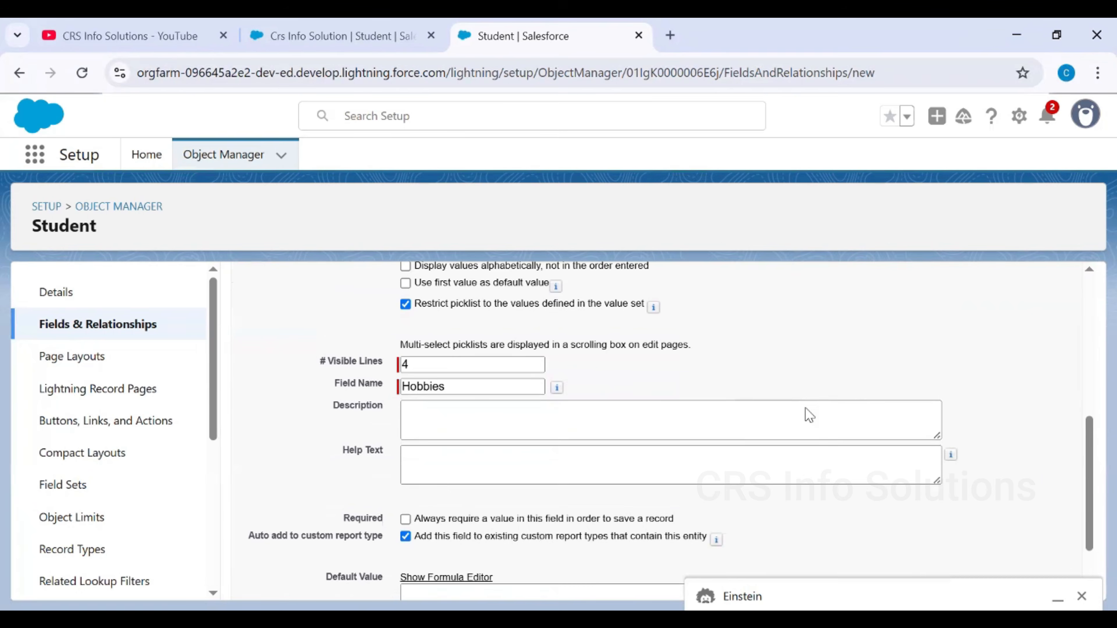
scroll(806, 408, "up", 2)
scroll(806, 415, "down", 4)
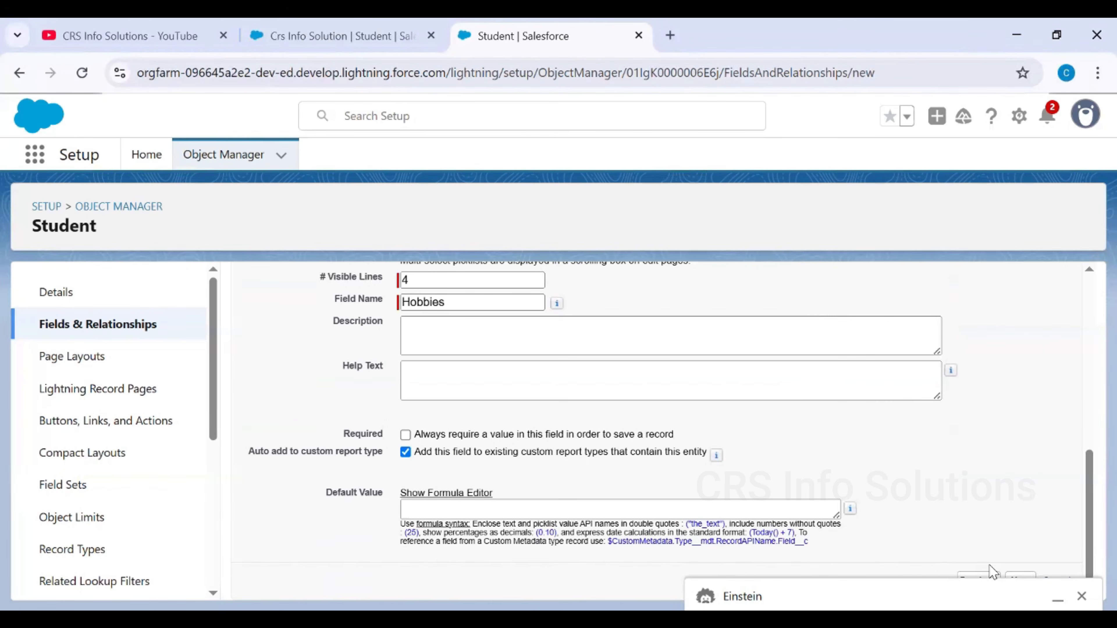
left_click(1082, 597)
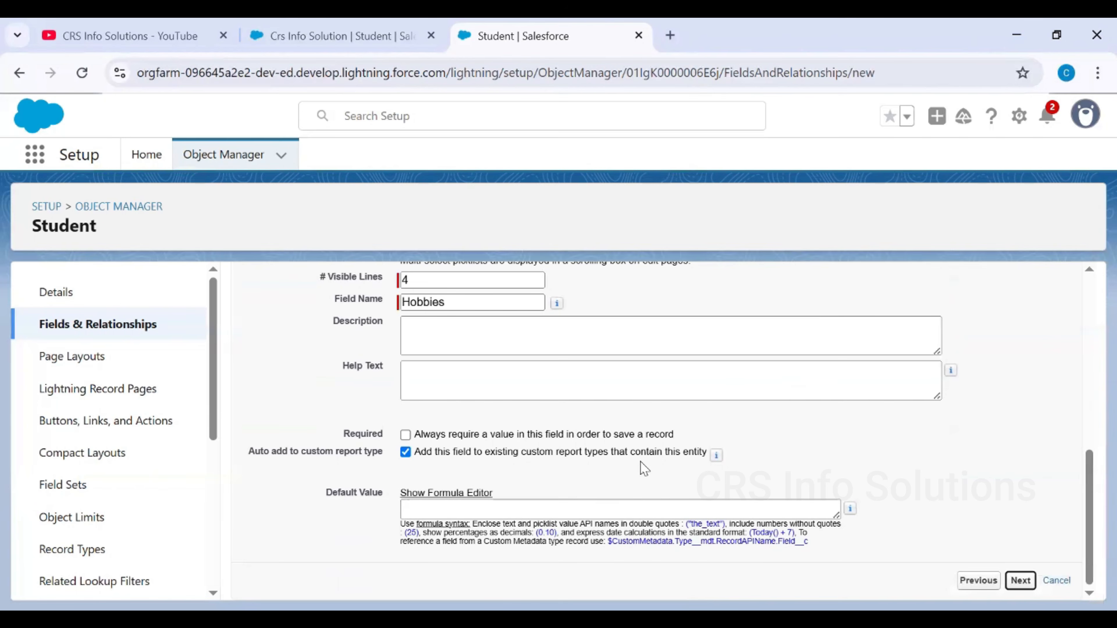
left_click(1019, 580)
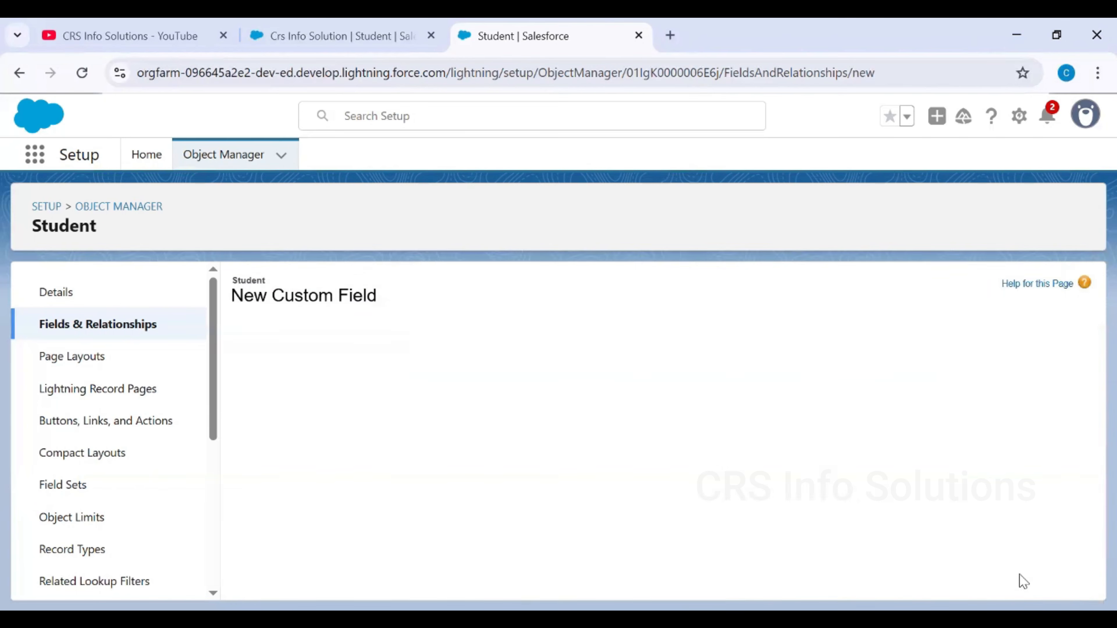
Step: Accept the default profile visibility, keep the Hobbies field on the Student Layout and save the new field
scroll(855, 491, "down", 10)
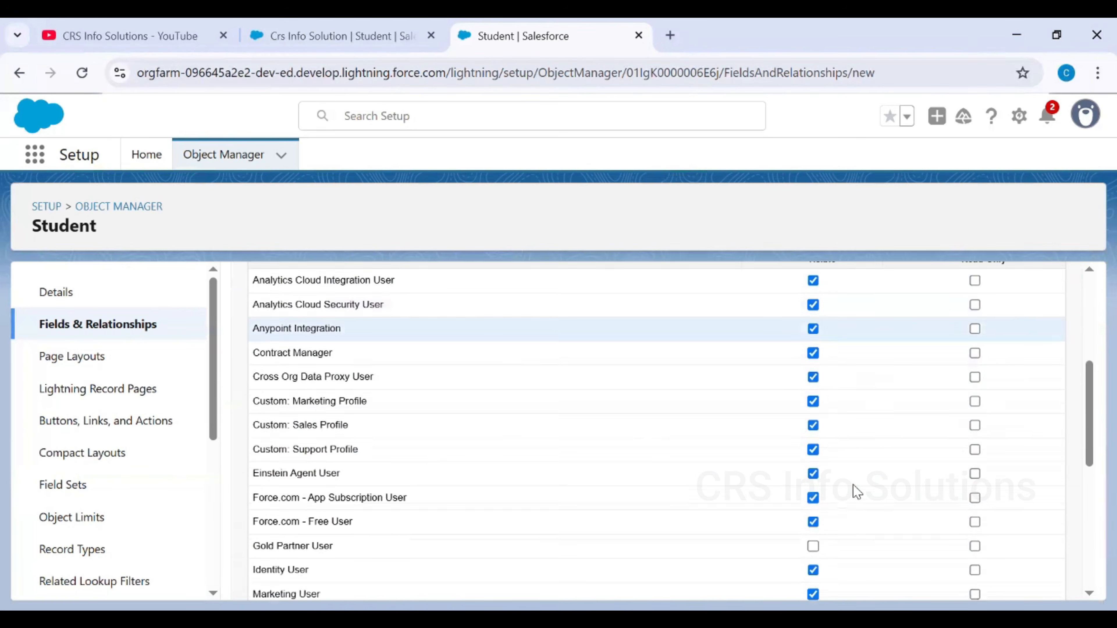
scroll(855, 491, "down", 3)
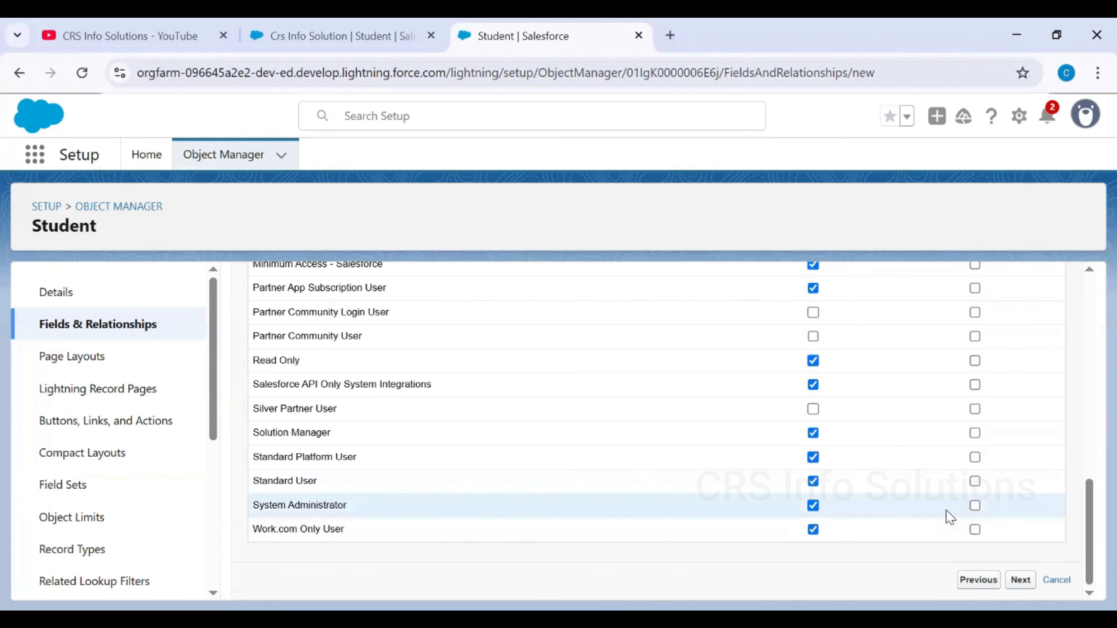
scroll(473, 505, "down", 2)
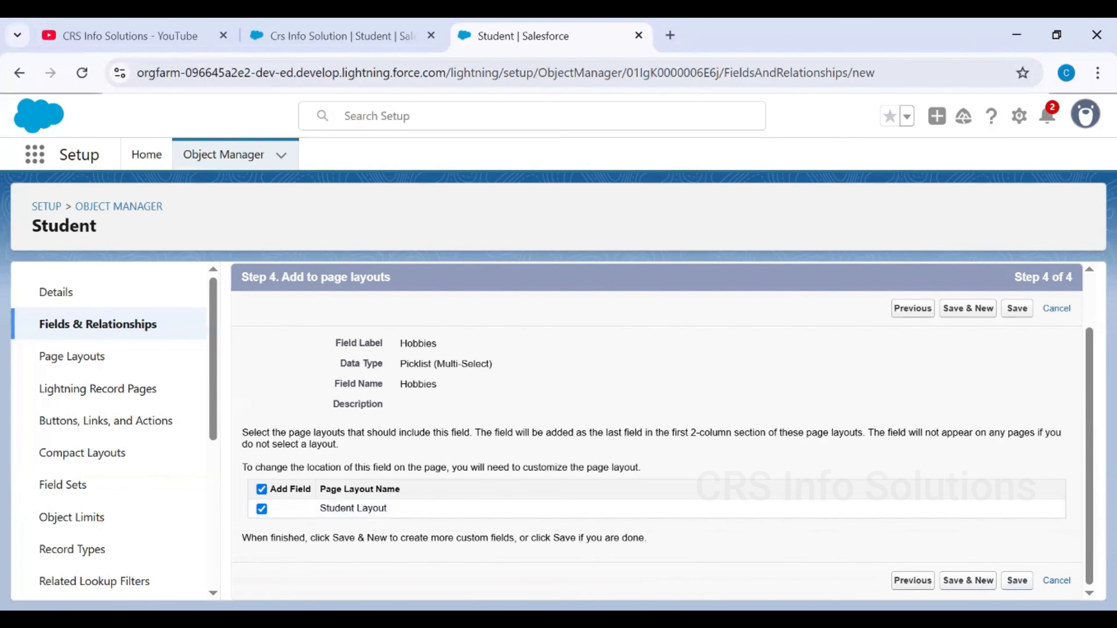
scroll(522, 509, "down", 1)
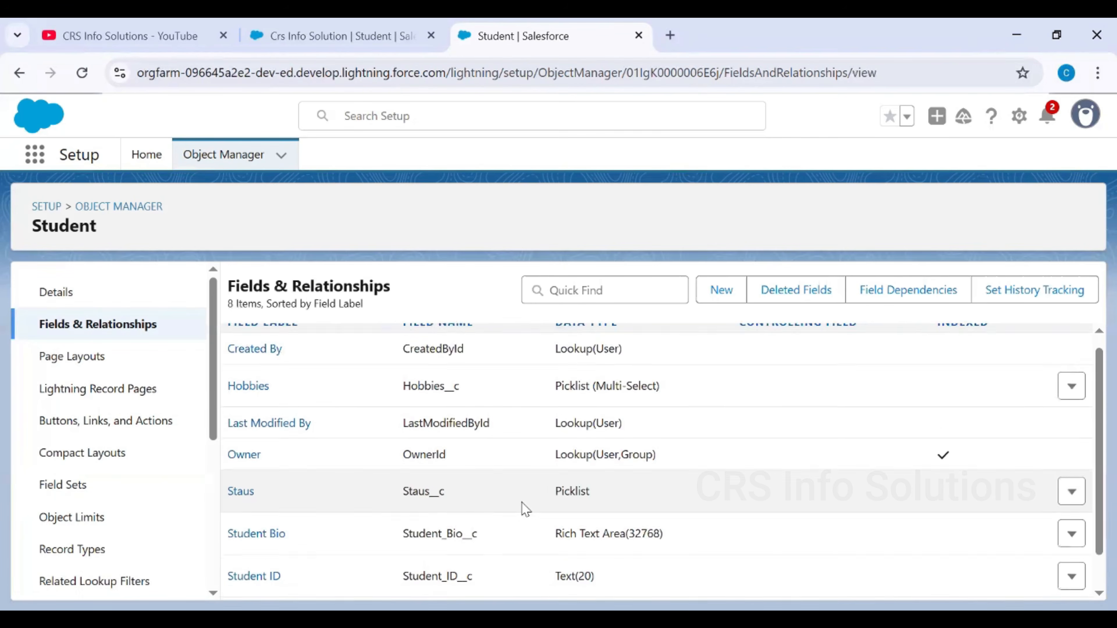
scroll(526, 509, "down", 1)
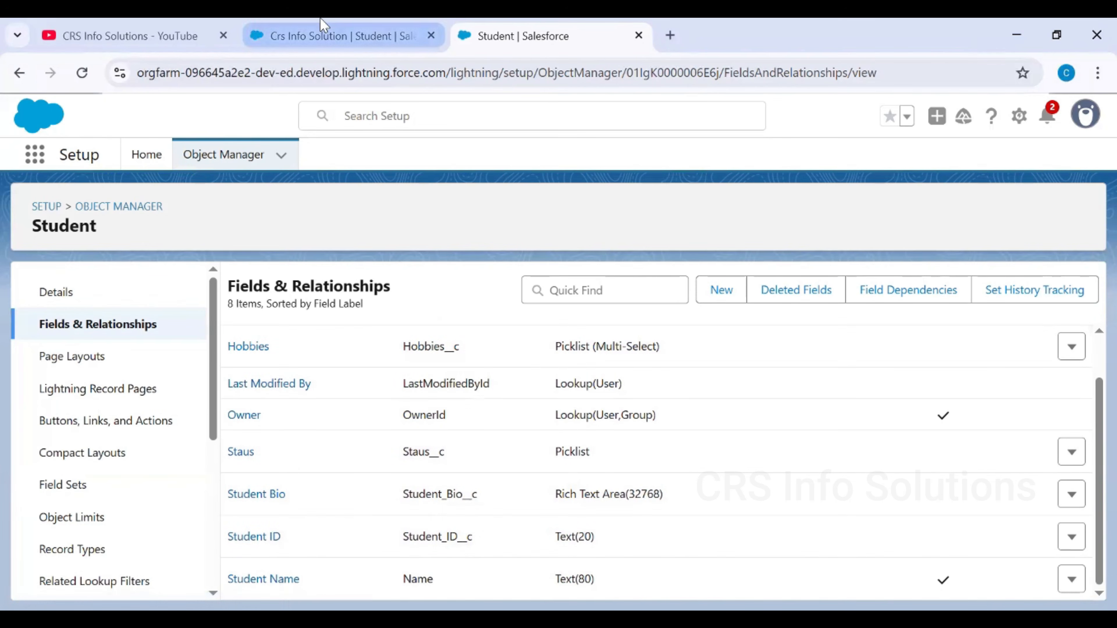
Step: Reload the Crs Info Solution student record, choose Sports and Gym as its Hobbies and save the record
left_click(321, 28)
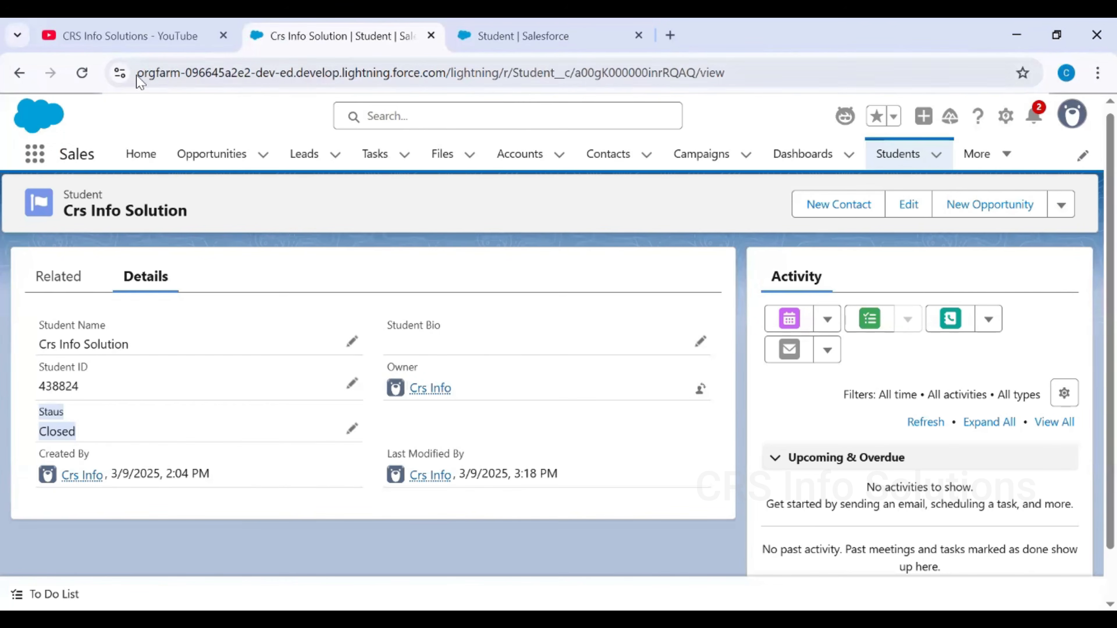
left_click(82, 73)
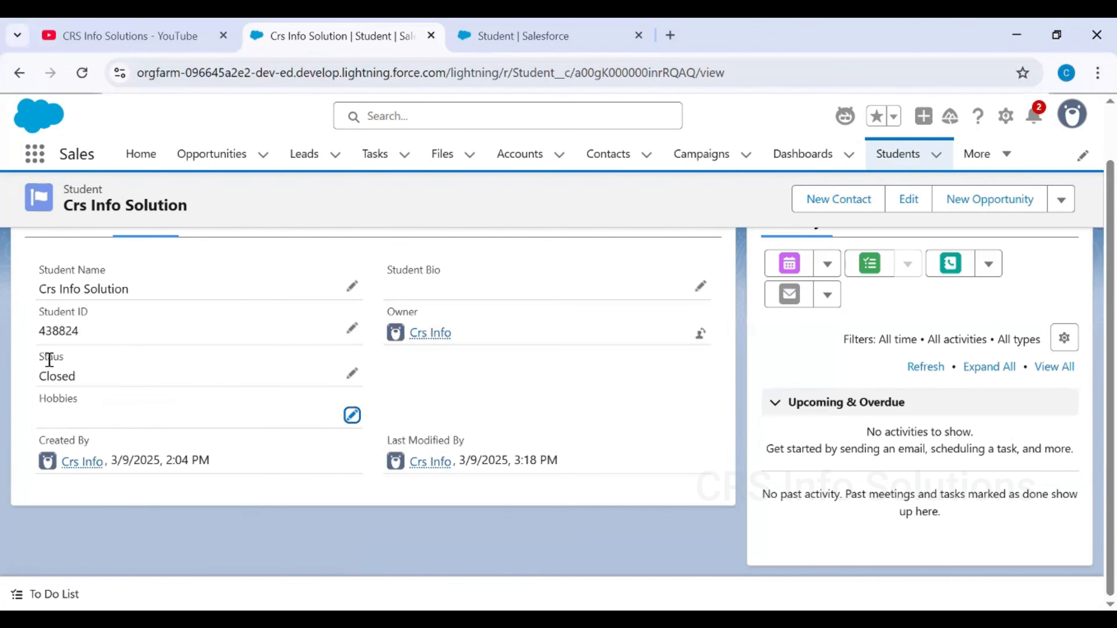
double_click(54, 398)
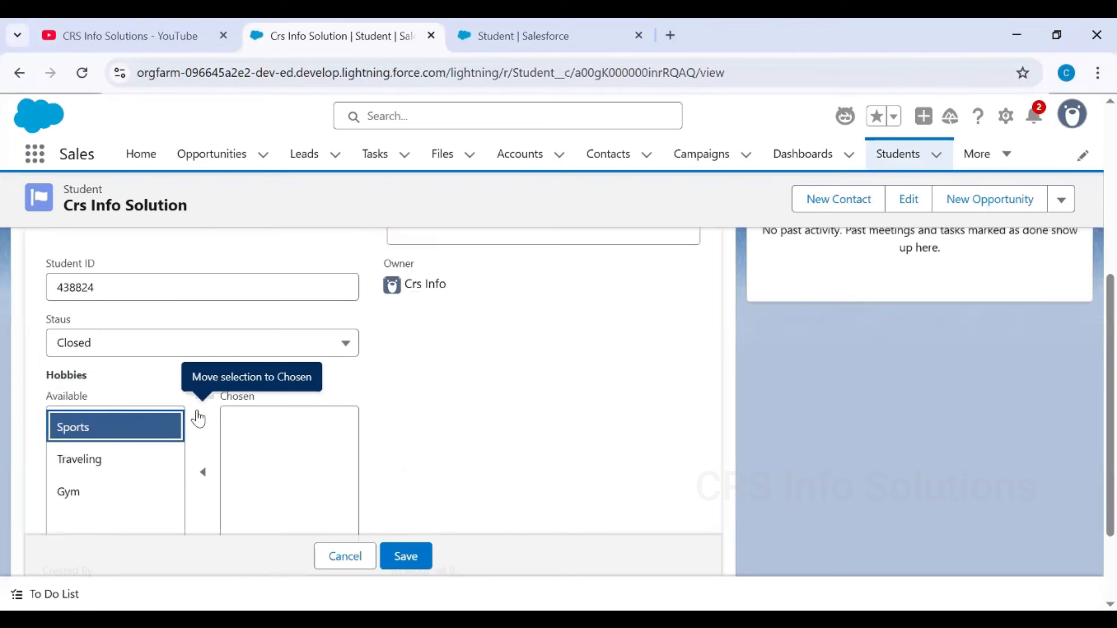
scroll(167, 395, "down", 2)
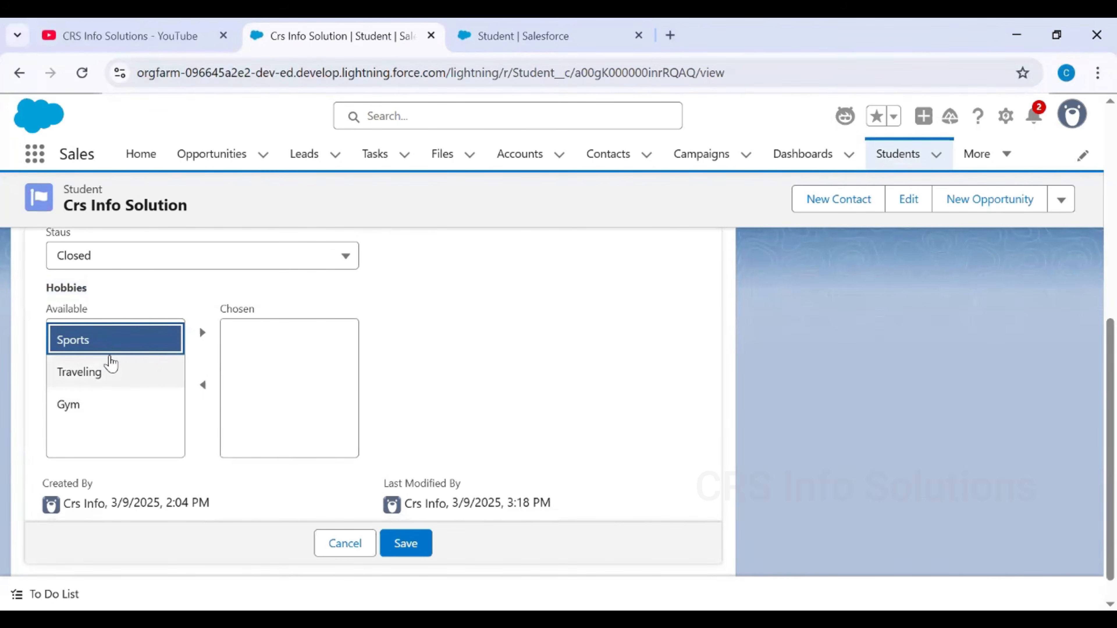
left_click(209, 341)
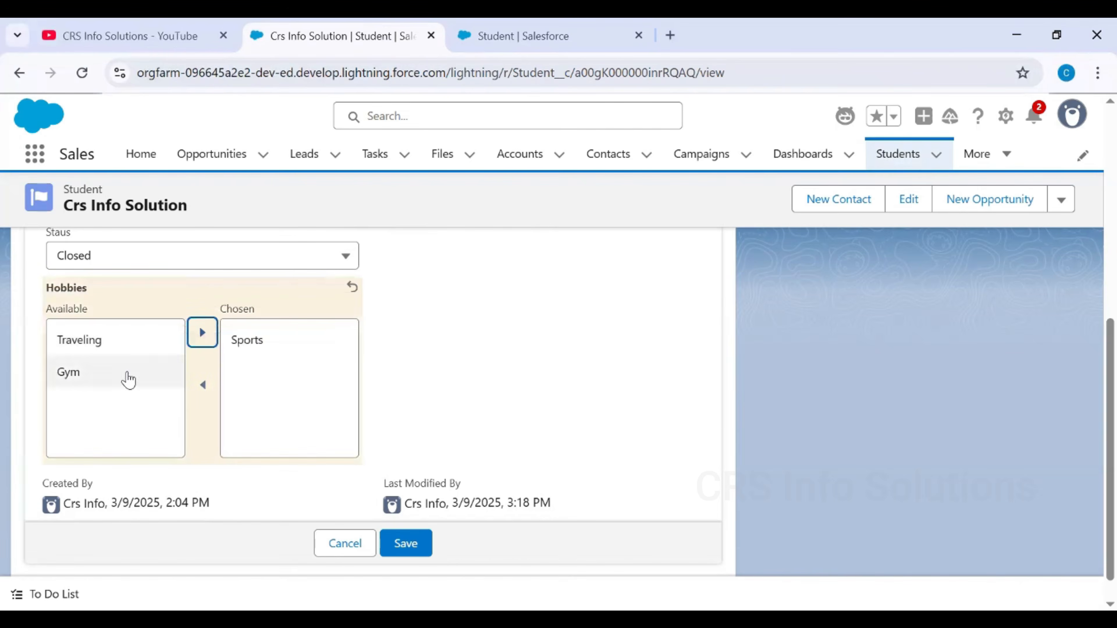
left_click(127, 375)
left_click(203, 338)
left_click(202, 333)
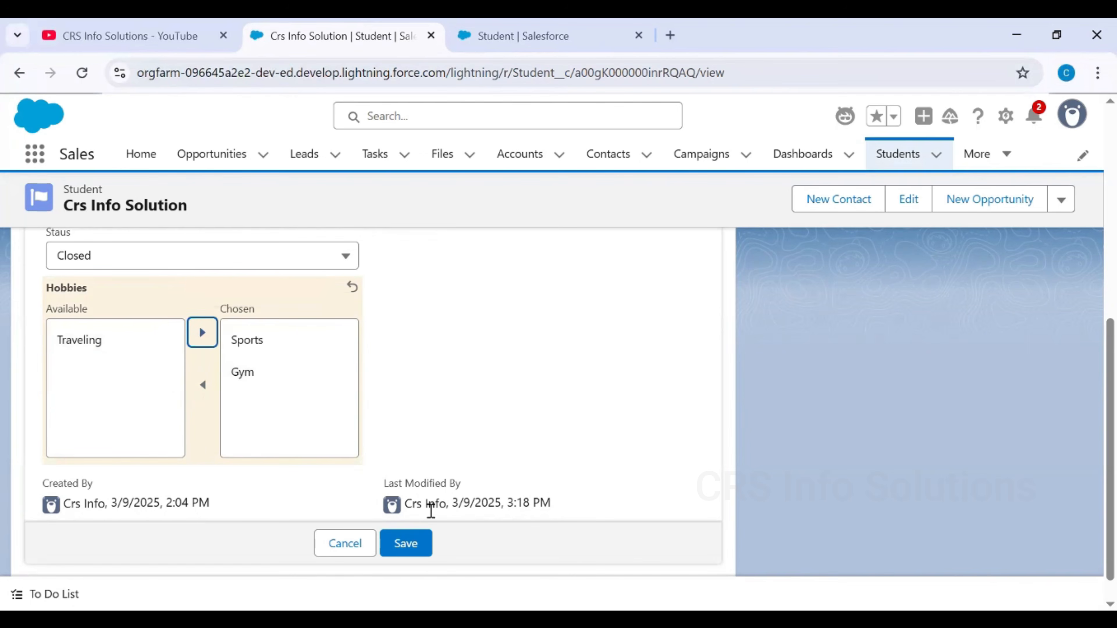
left_click(419, 547)
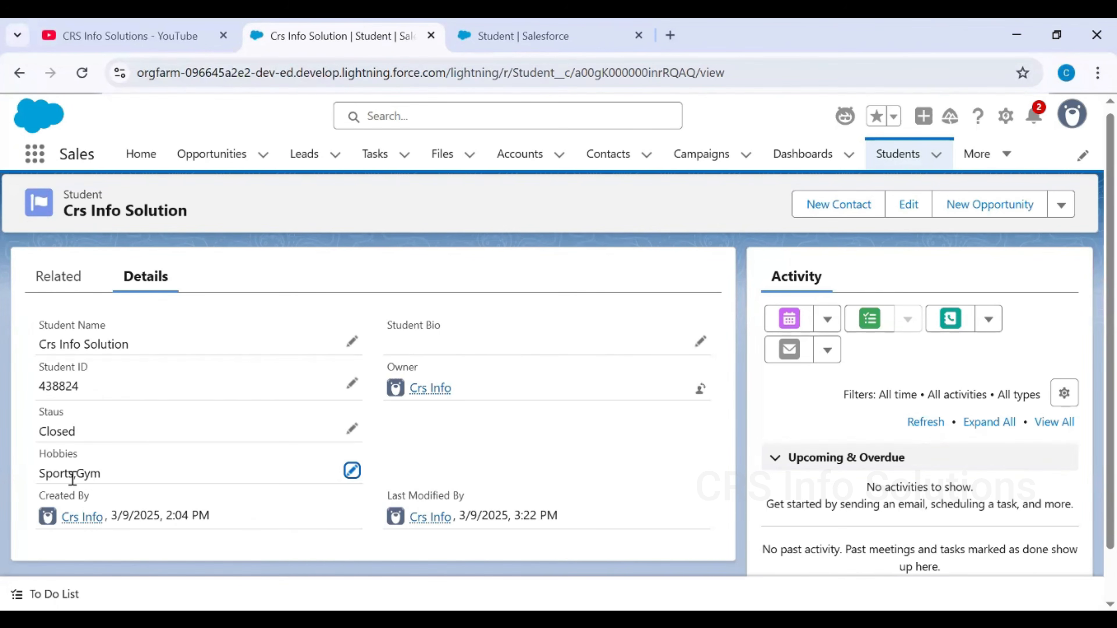
double_click(71, 472)
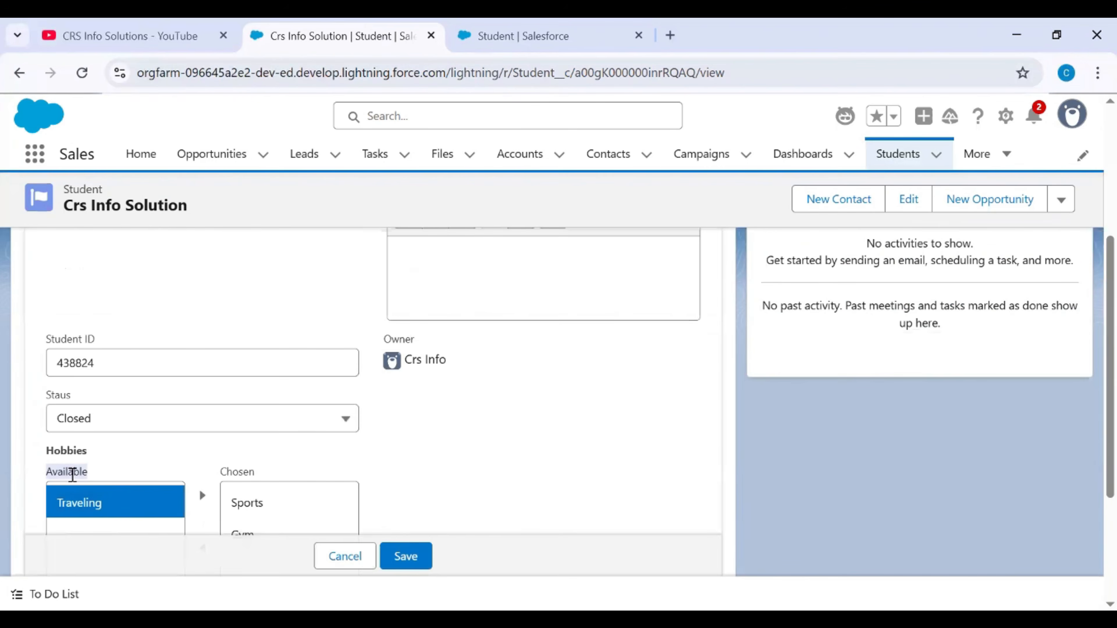
left_click(345, 557)
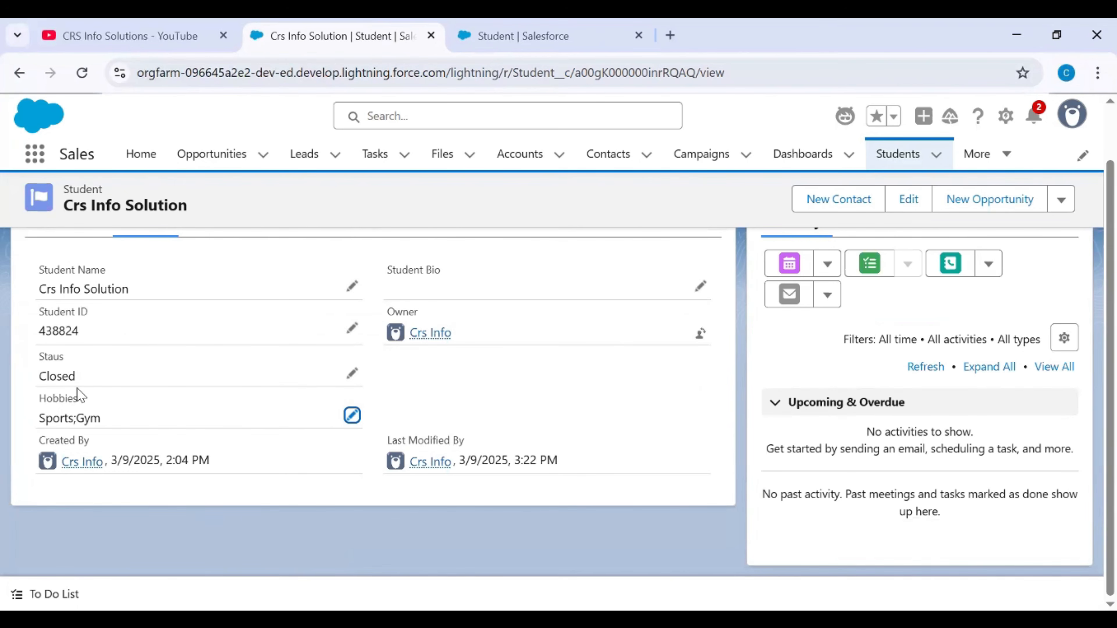
scroll(77, 395, "up", 1)
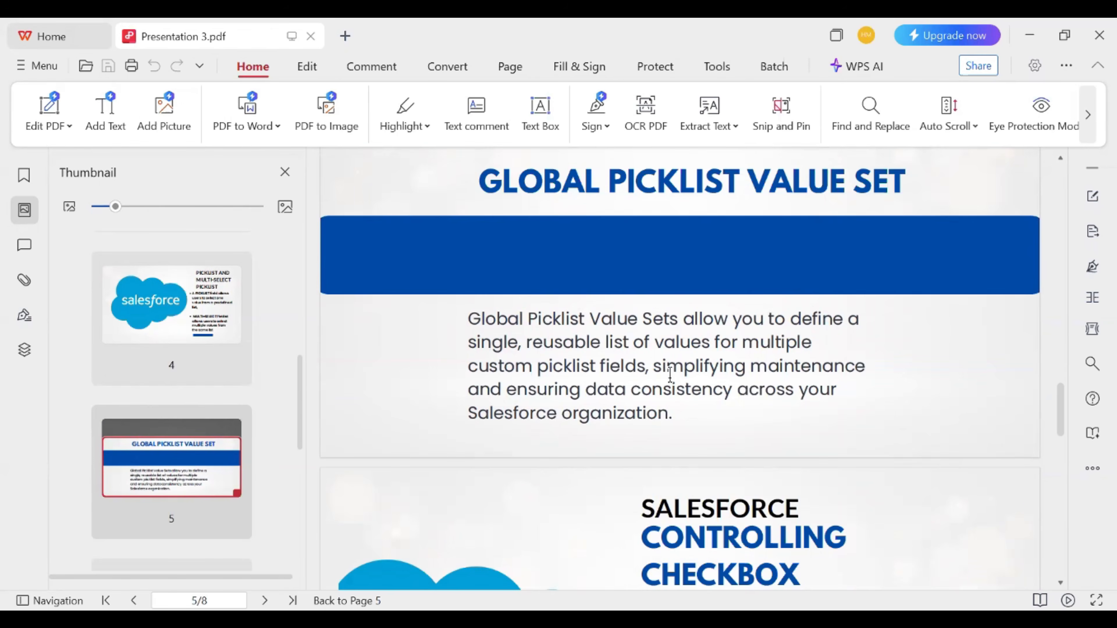
scroll(669, 374, "down", 2)
scroll(668, 383, "up", 2)
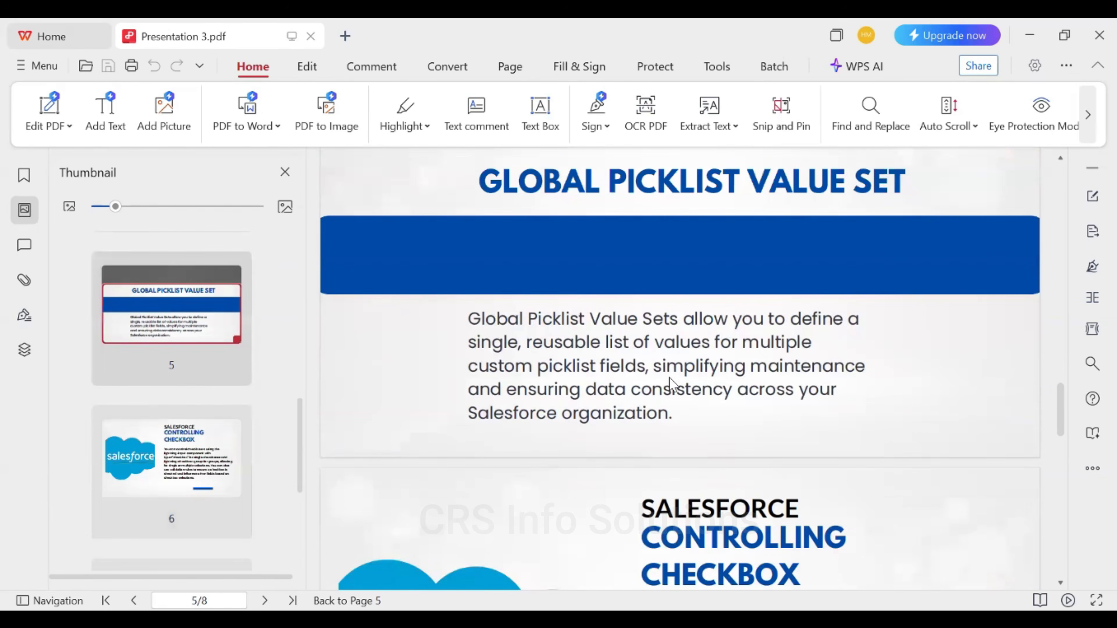
scroll(670, 382, "up", 1)
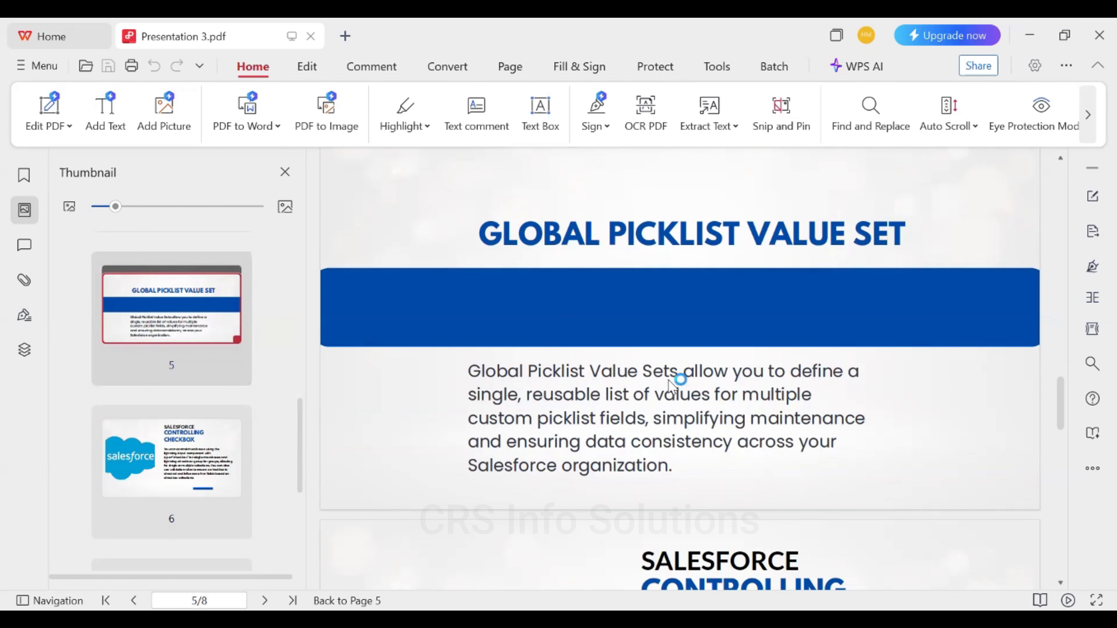
scroll(835, 240, "down", 1)
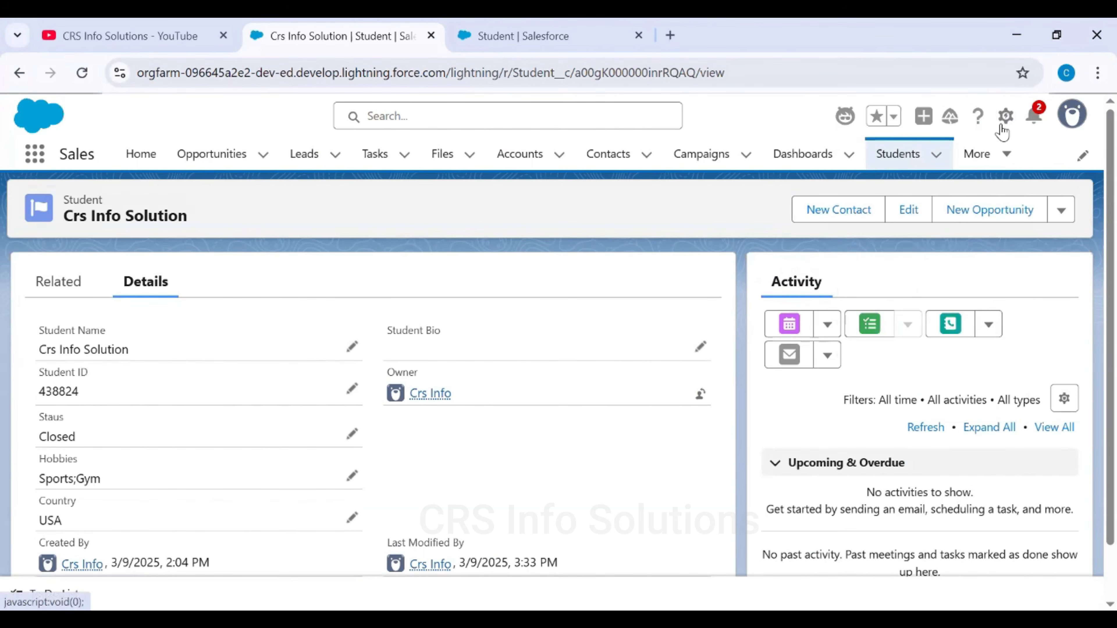
Step: Open Salesforce Setup and search it for "pickli" to reach the Picklist Value Sets page
left_click(1006, 116)
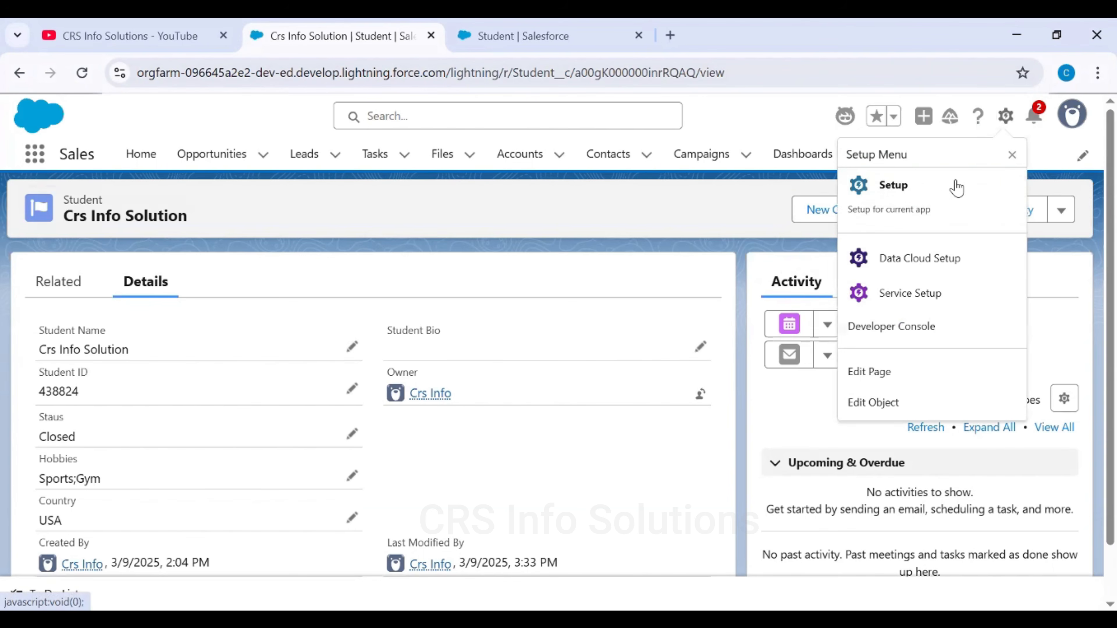
left_click(938, 192)
left_click(845, 36)
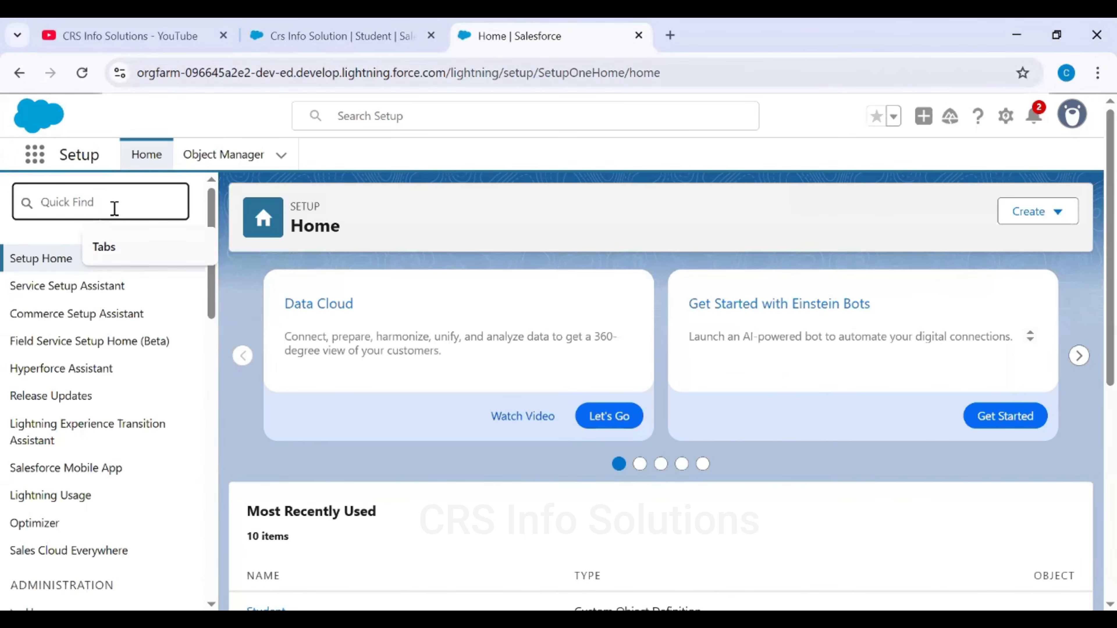
type("pl")
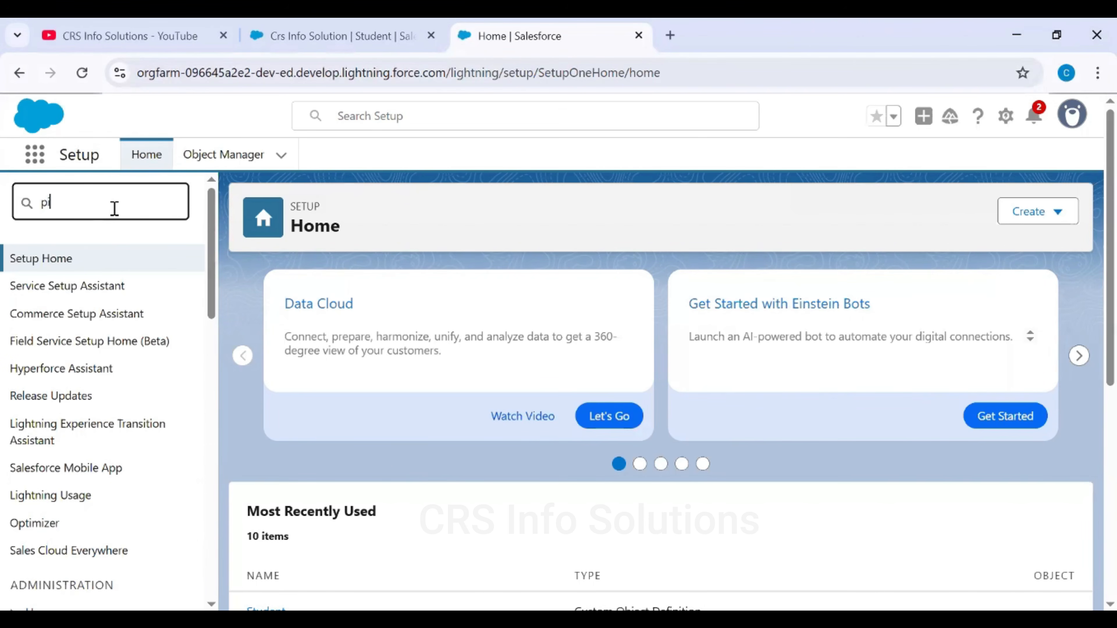
type("ic")
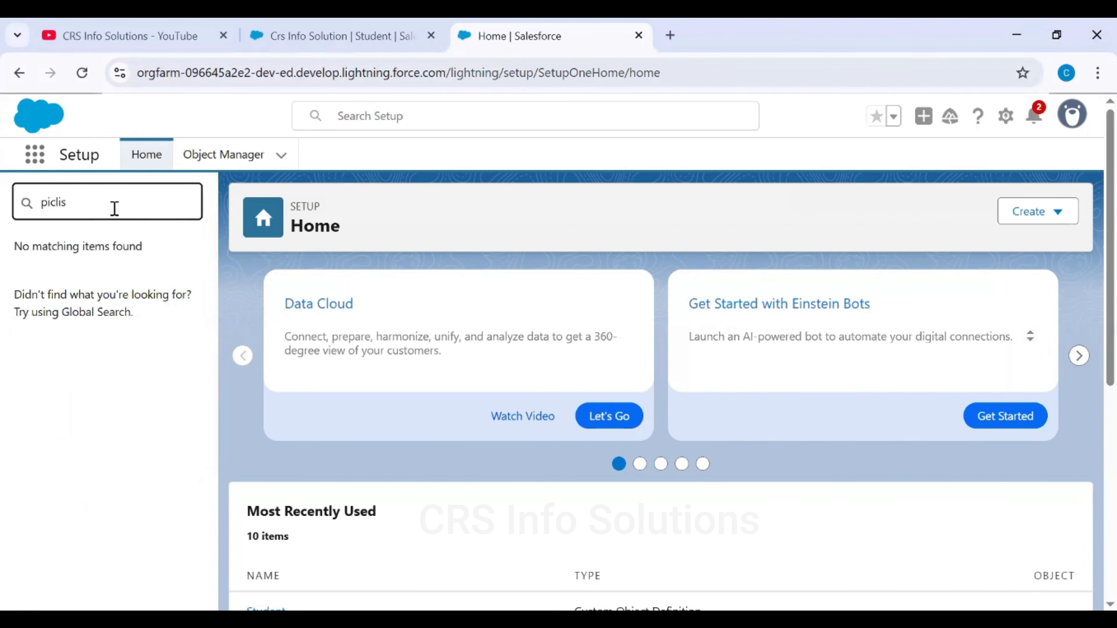
type("kli")
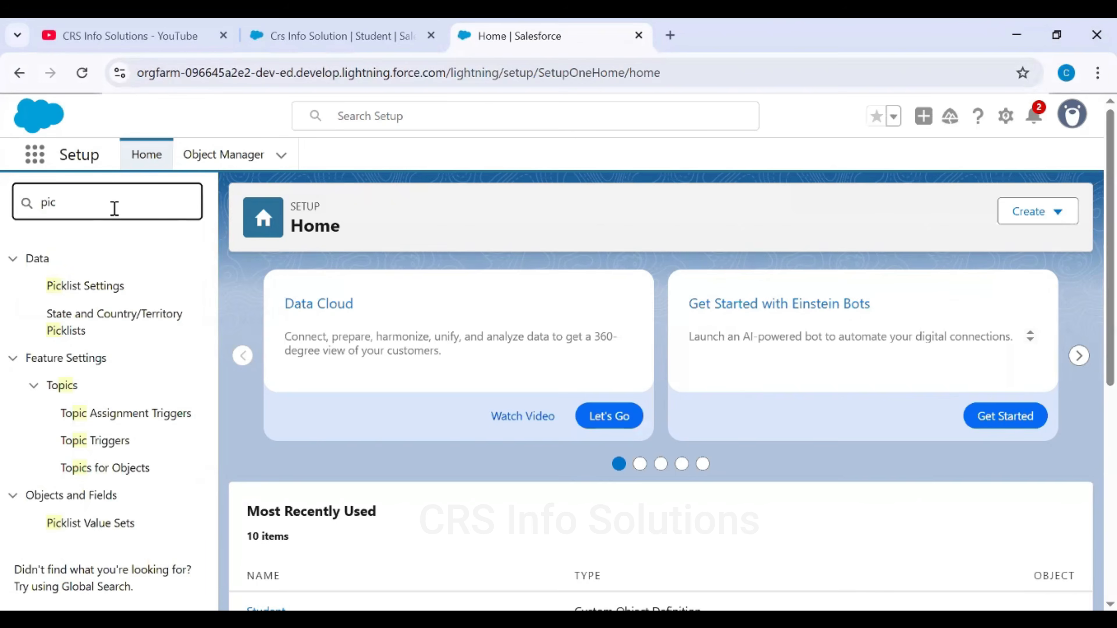
left_click(80, 396)
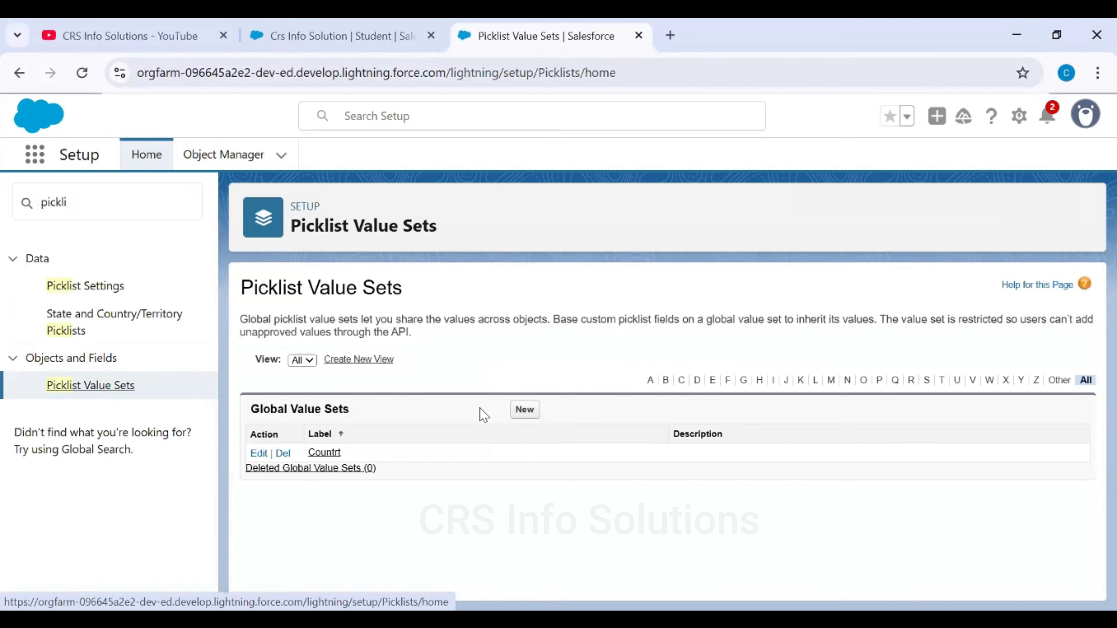
Step: Start a new global value set and label it Country
left_click(512, 413)
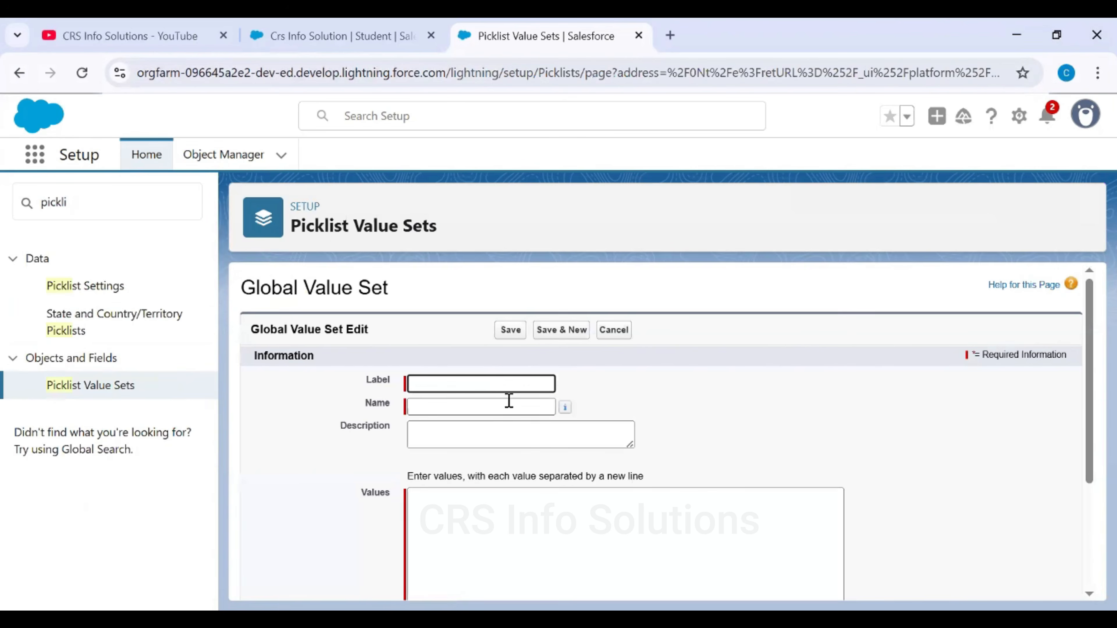
left_click(505, 392)
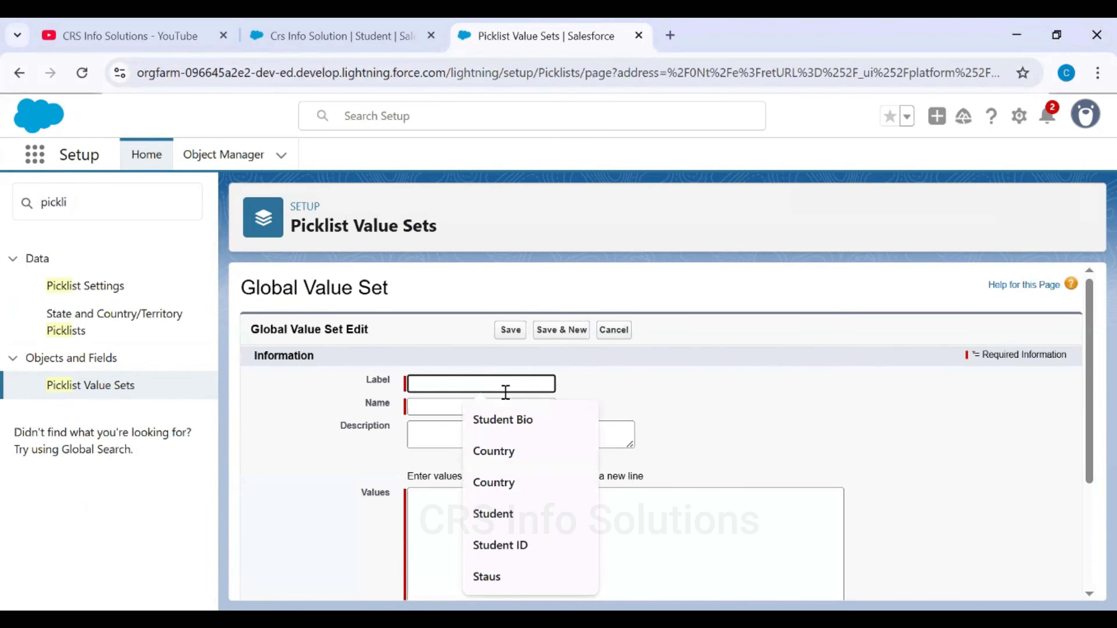
left_click(520, 454)
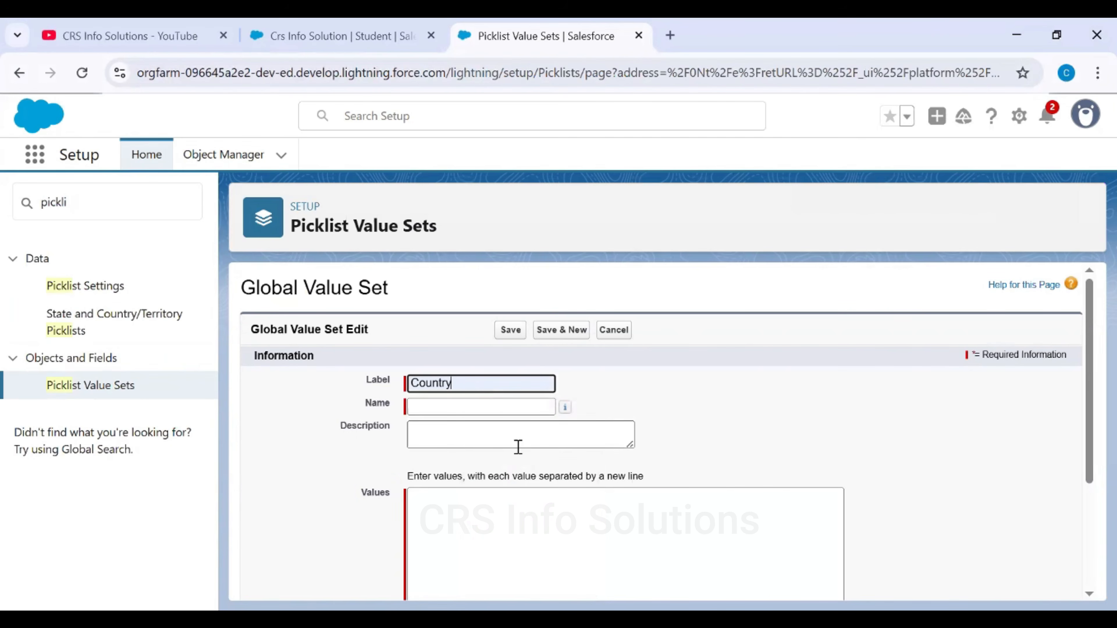
left_click(436, 409)
Step: Enter the value set's values, one per line, as USA, CANADA, UK and GERMANY
scroll(436, 374, "down", 2)
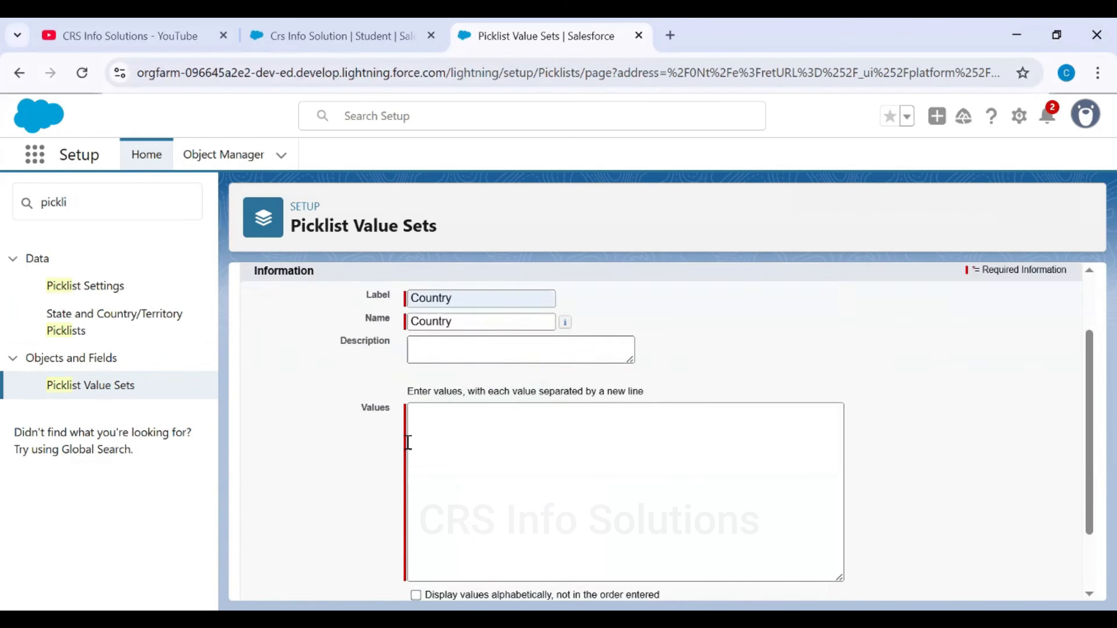
left_click(452, 424)
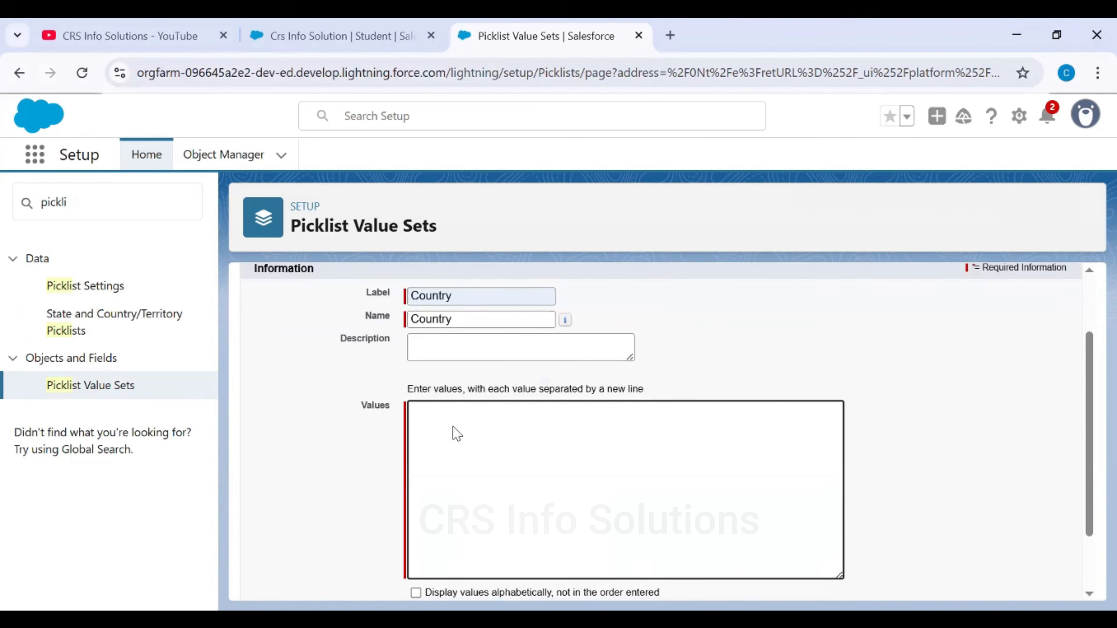
type("U")
key("Tab")
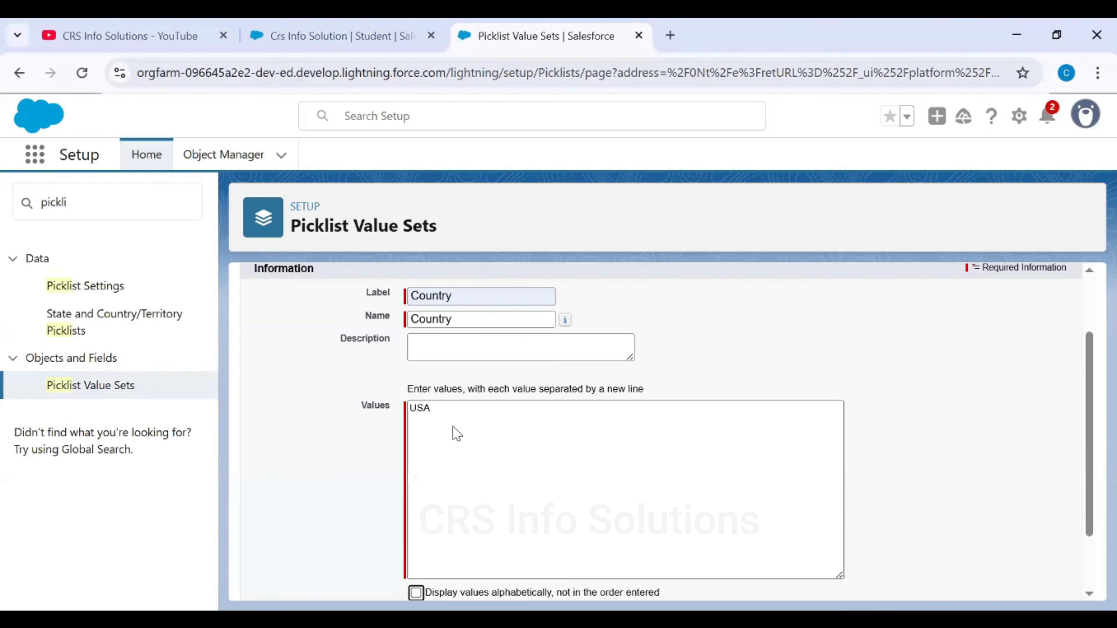
left_click(453, 426)
key("Return")
type("CANADA")
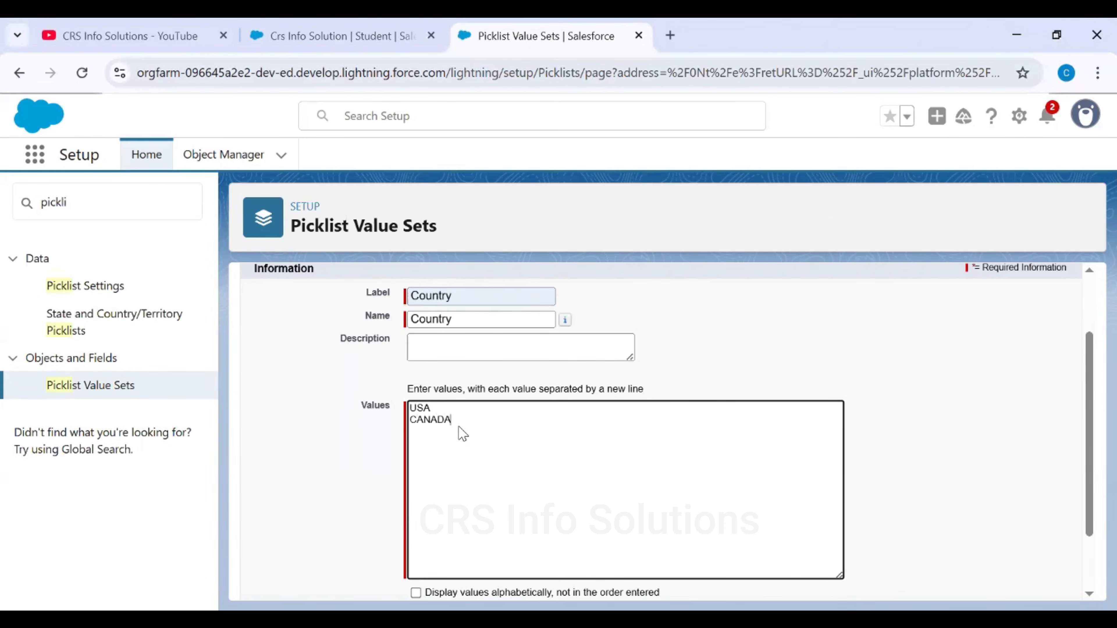
key("Return")
type("UL")
key("BackSpace")
type("K")
key("Return")
type("GERMANY")
Step: Make the first value the default and save the Country global value set
scroll(480, 516, "down", 2)
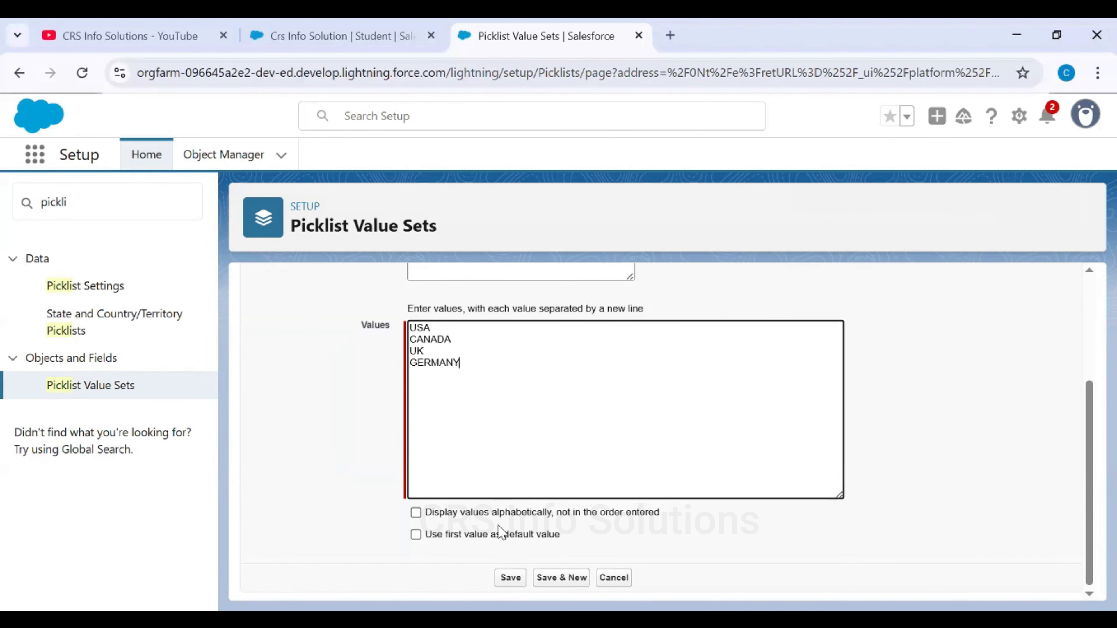
left_click(504, 537)
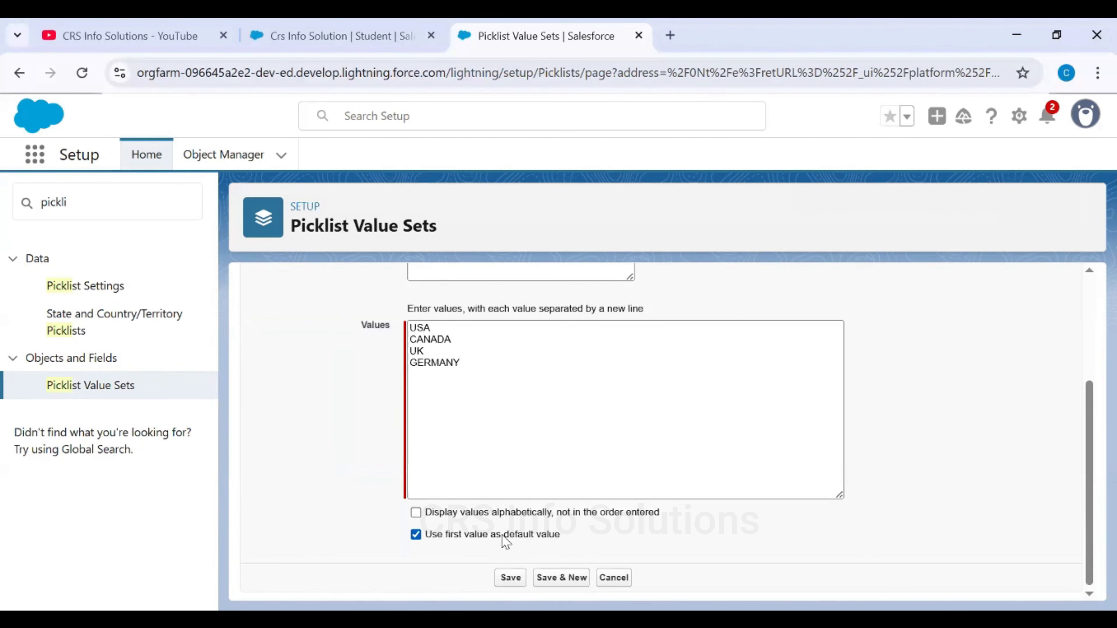
left_click(513, 577)
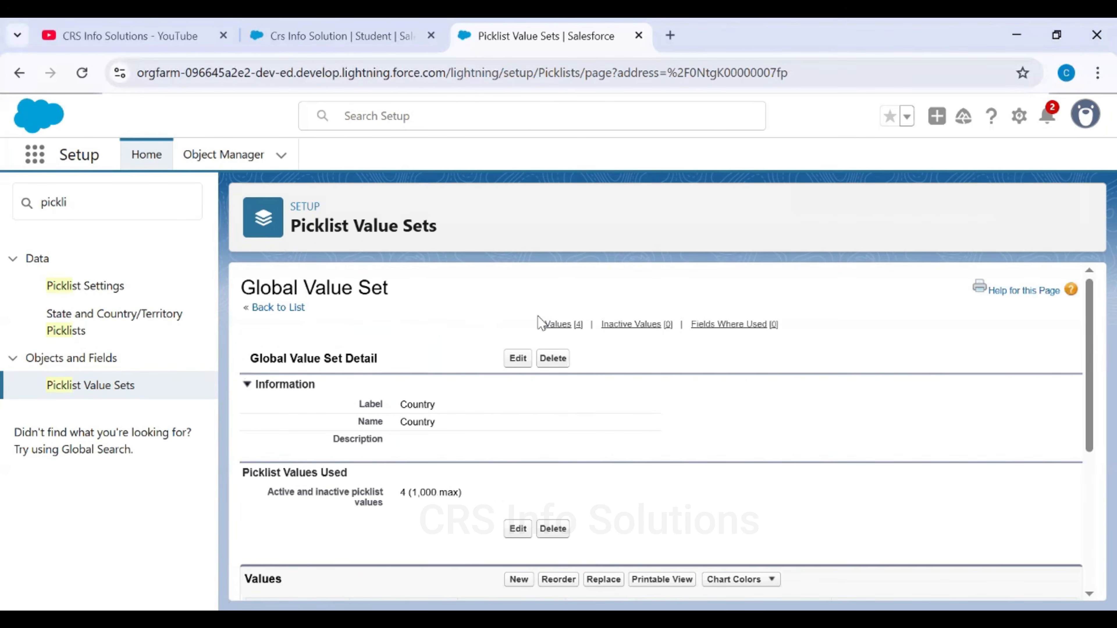
double_click(427, 401)
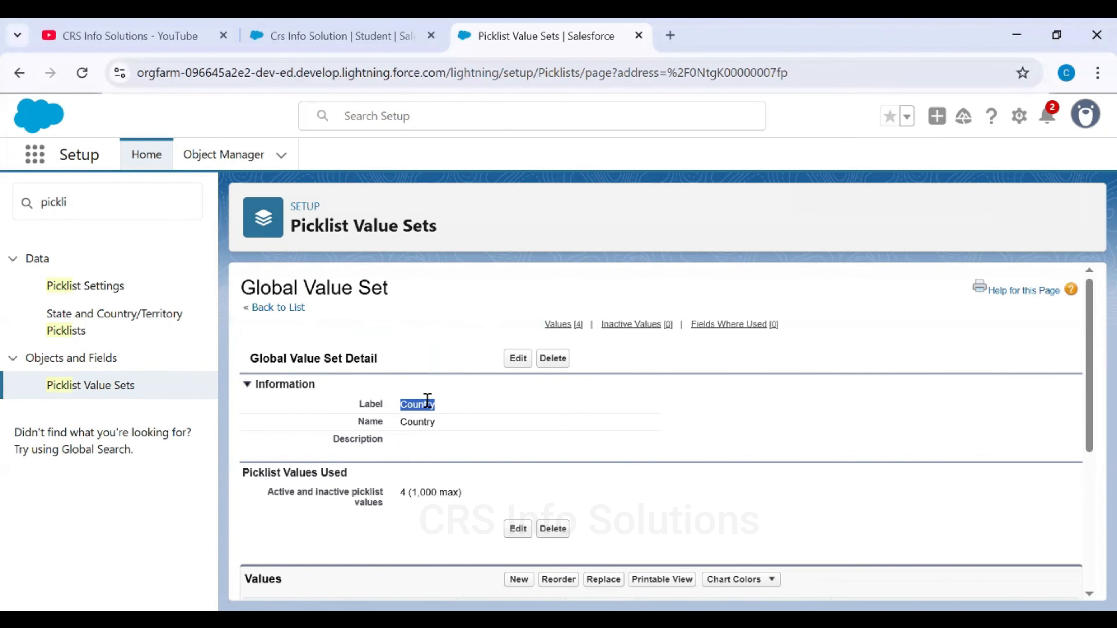